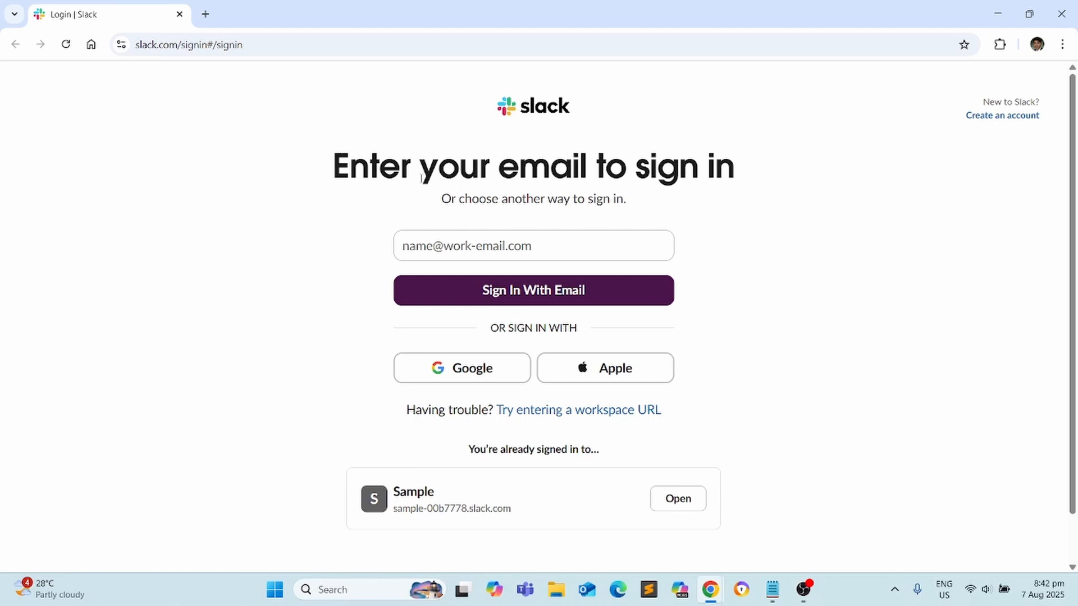
Sign in to Slack with Google, choose the account, and continue into the Sample workspace
left_click(515, 373)
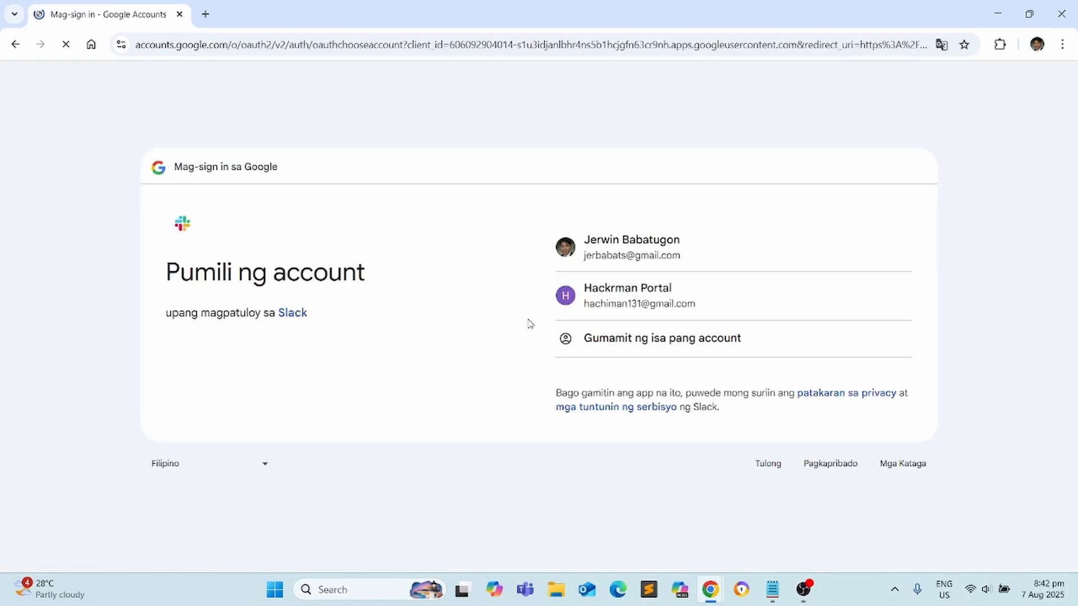
left_click(655, 256)
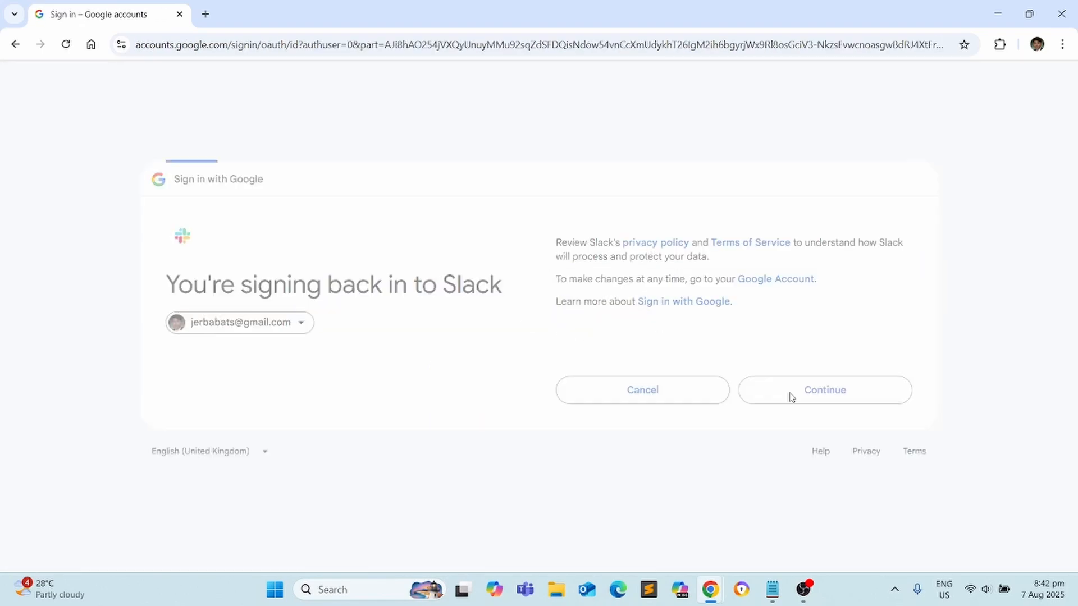
left_click(789, 393)
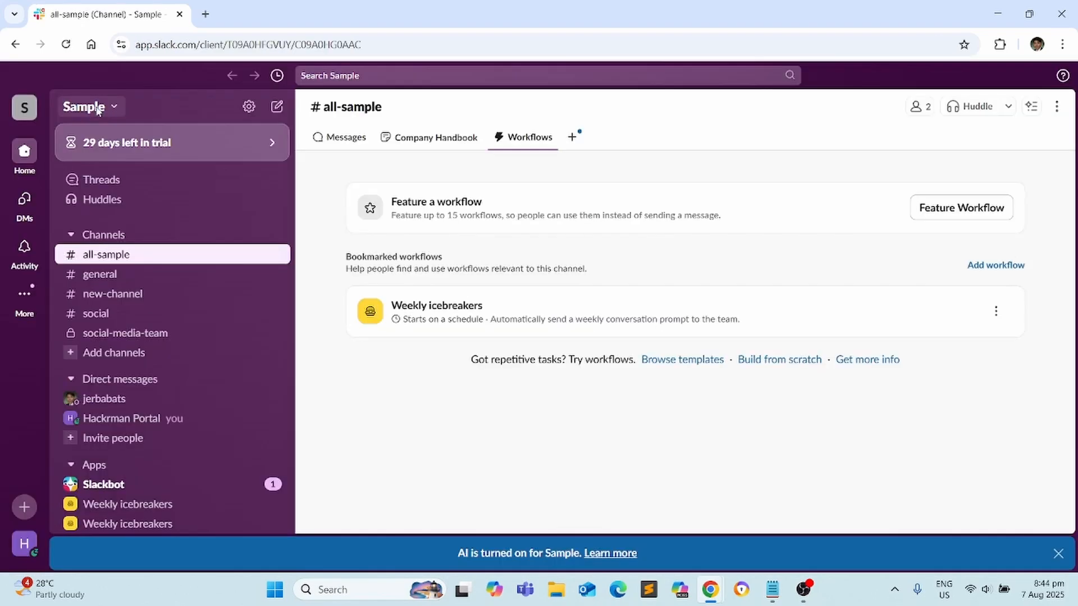
left_click(98, 110)
left_click(98, 109)
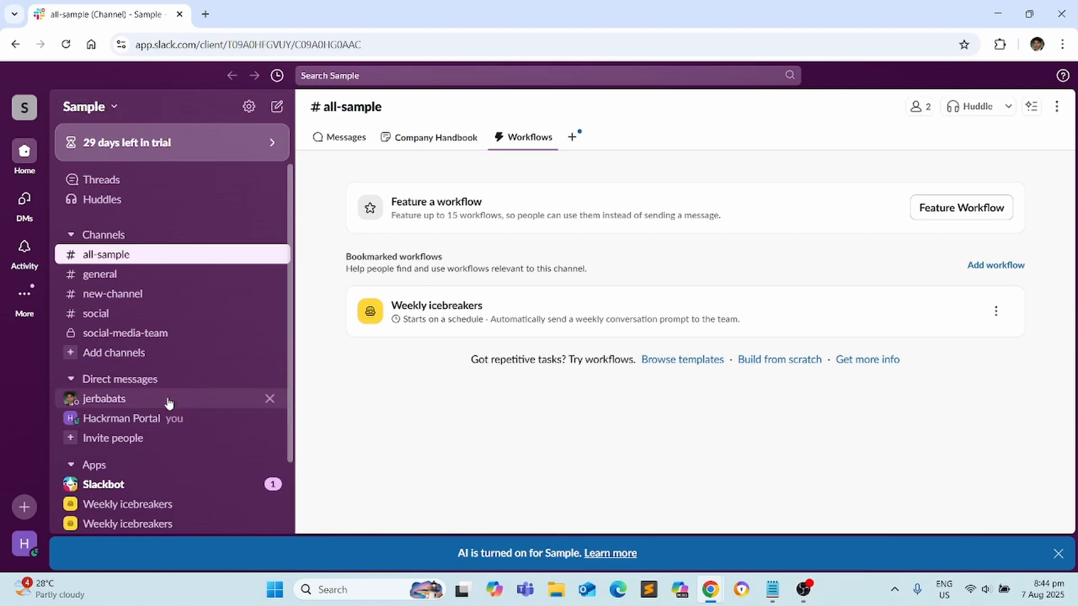
Dismiss the workspace invitation dialog with Skip for Now, inviting no one
scroll(168, 411, "down", 1)
left_click(112, 387)
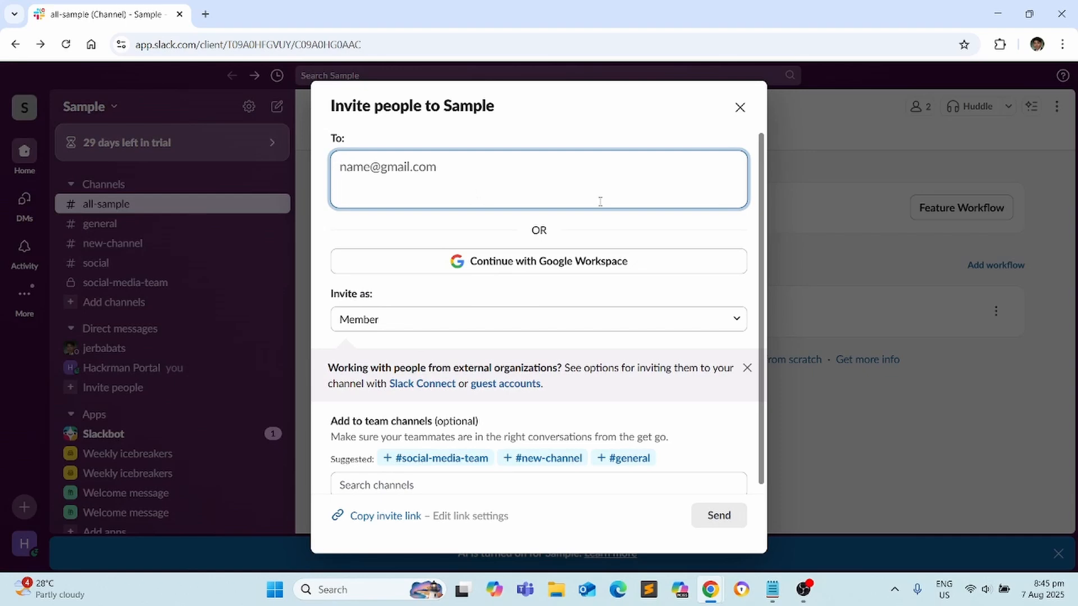
left_click(740, 108)
left_click(704, 525)
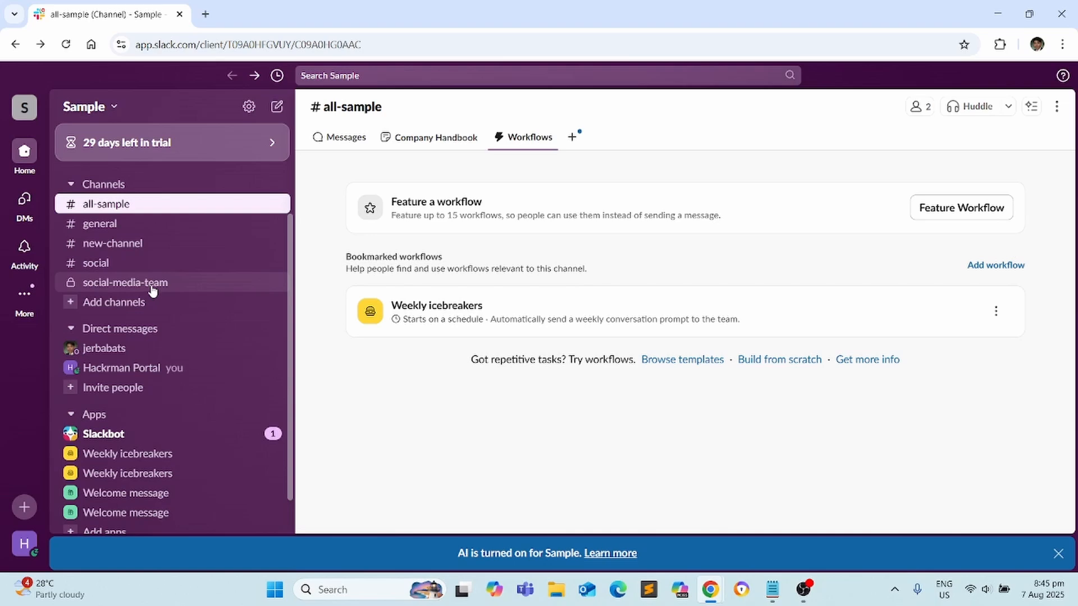
Leave the #general channel from its options menu
left_click(129, 223)
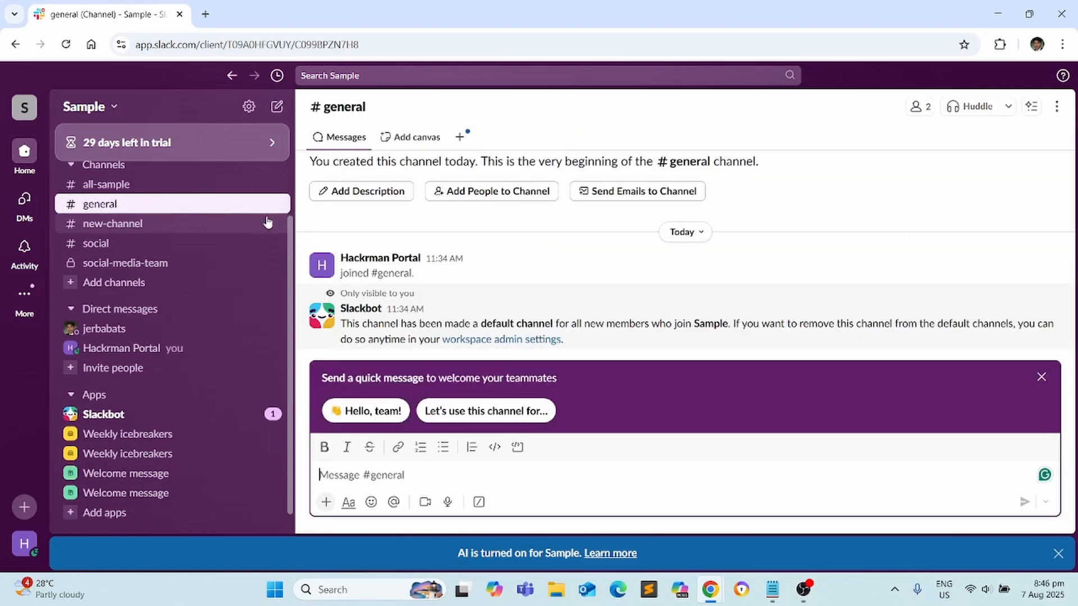
left_click(1056, 112)
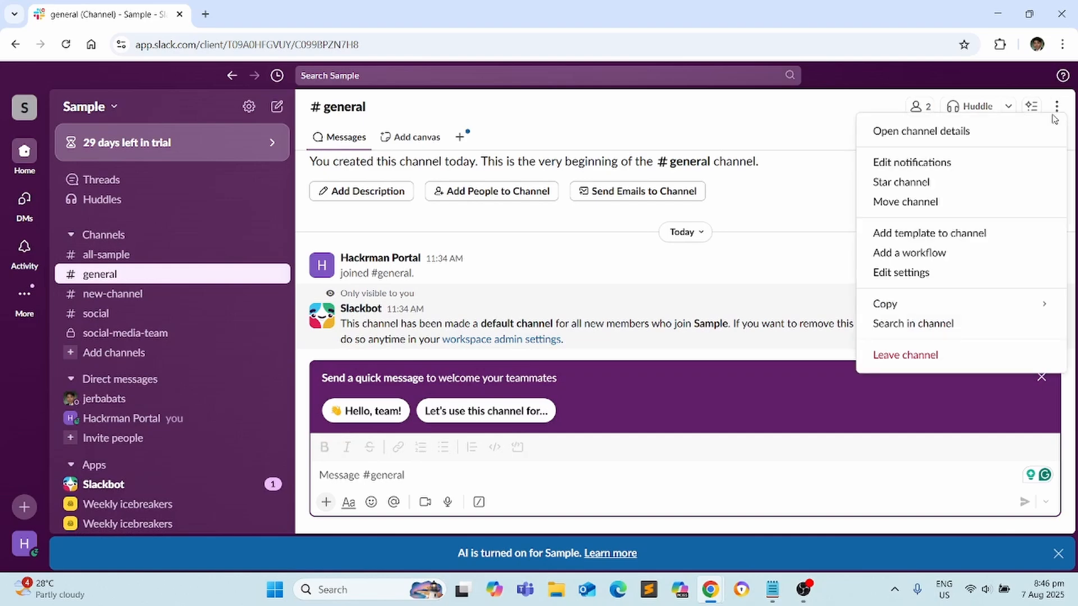
left_click(905, 355)
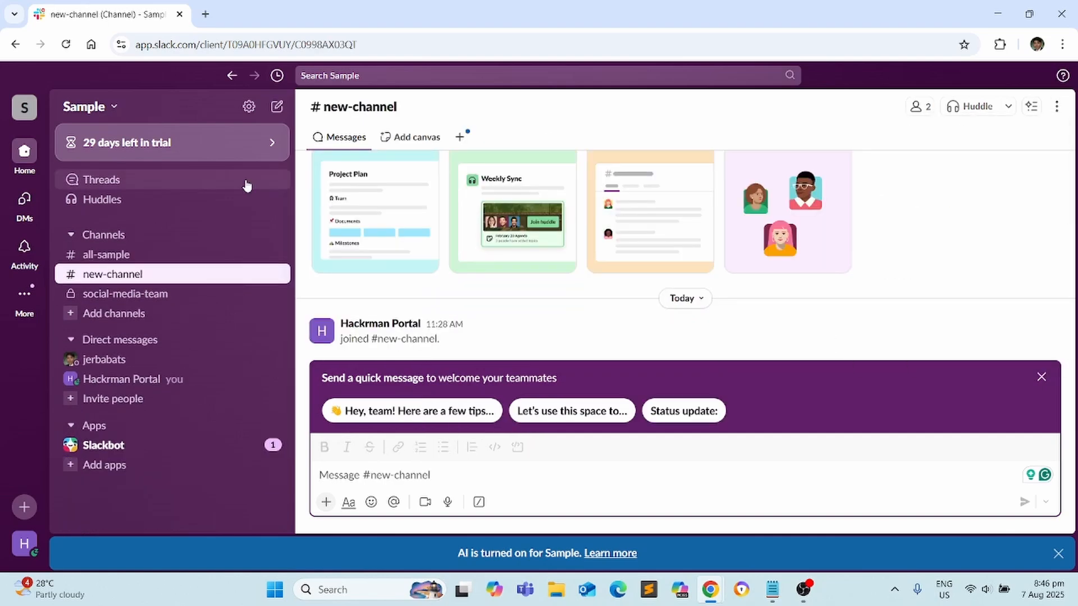
left_click(132, 235)
Create a blank public channel named 'generals' and skip adding people
mouse_move(166, 249)
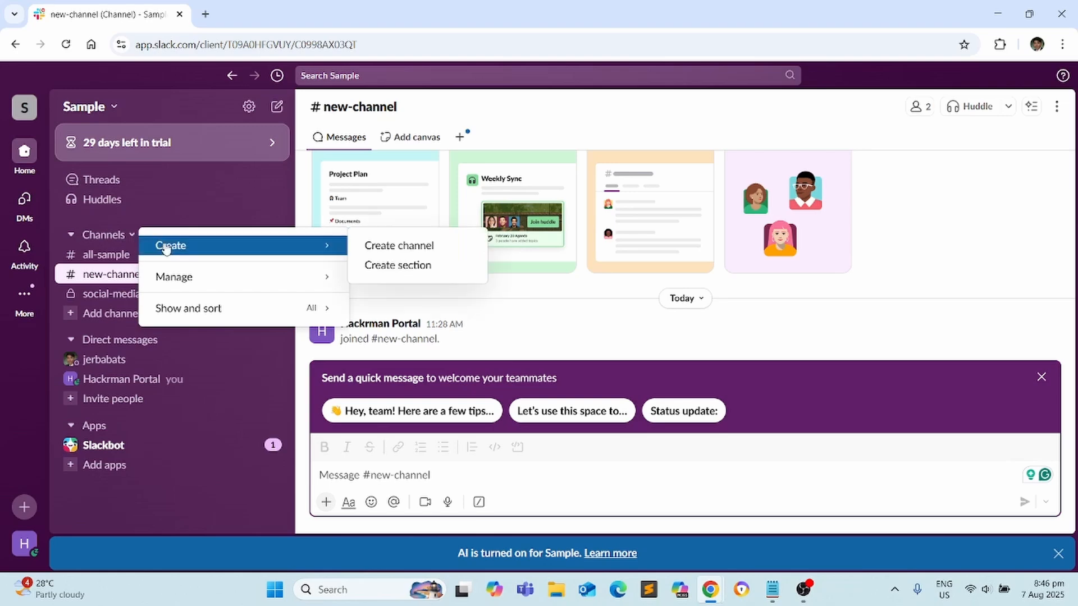
left_click(420, 247)
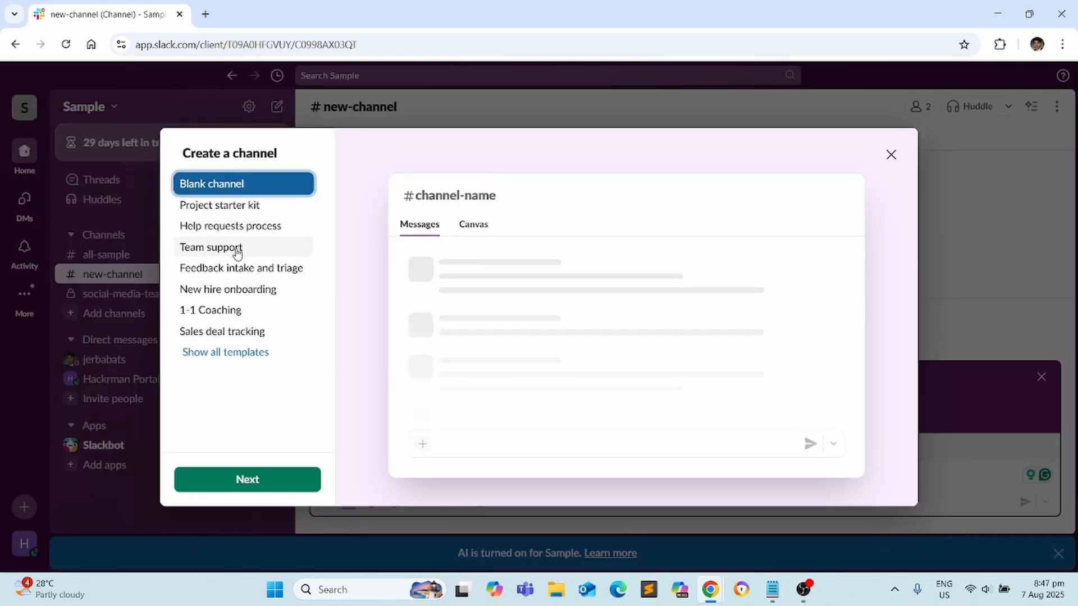
left_click(218, 316)
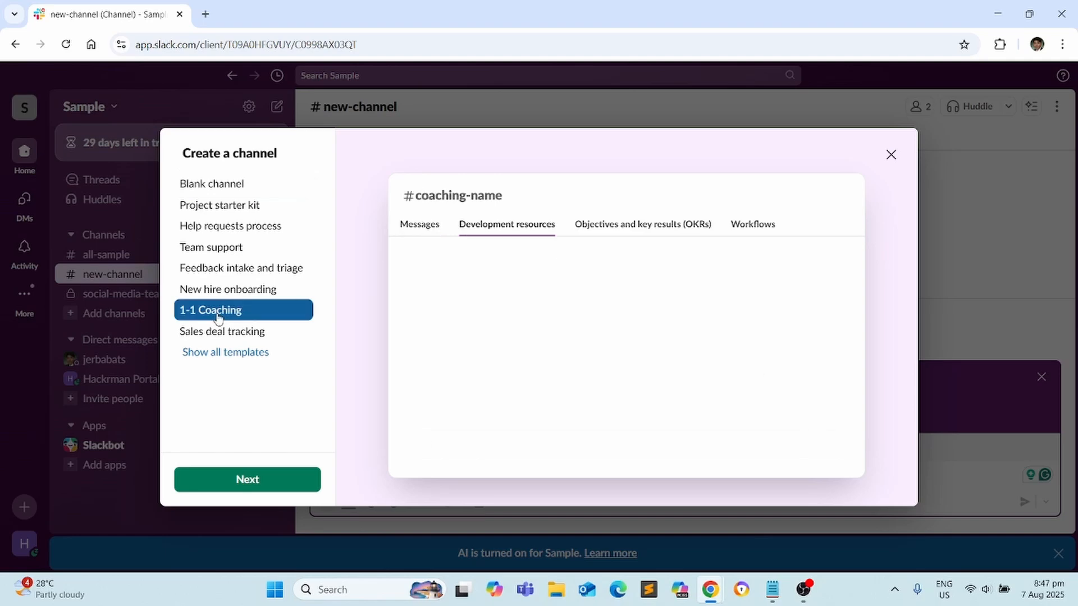
left_click(248, 250)
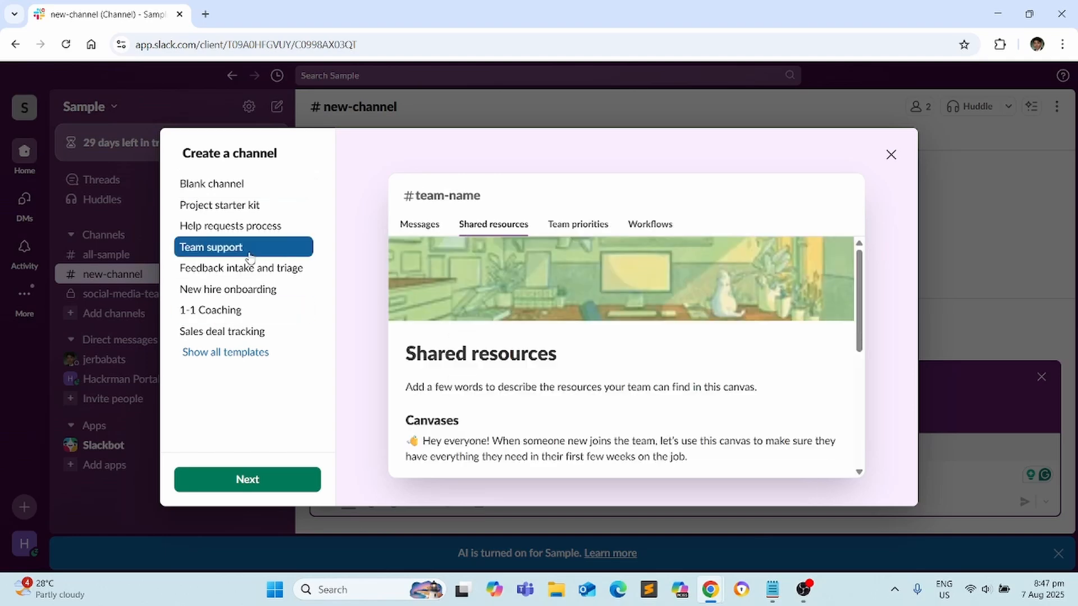
left_click(215, 185)
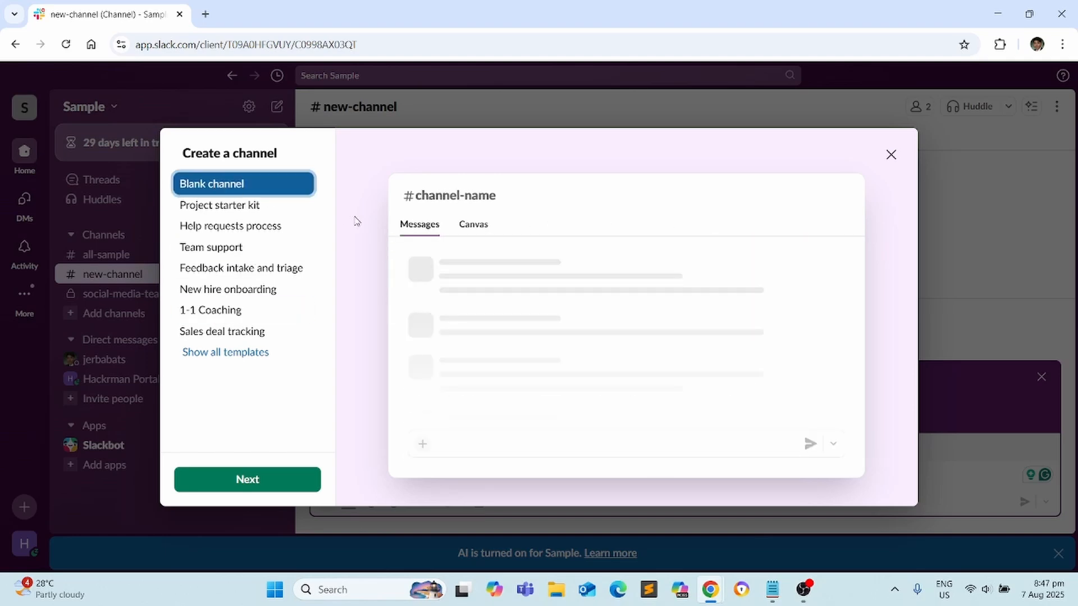
key("Return")
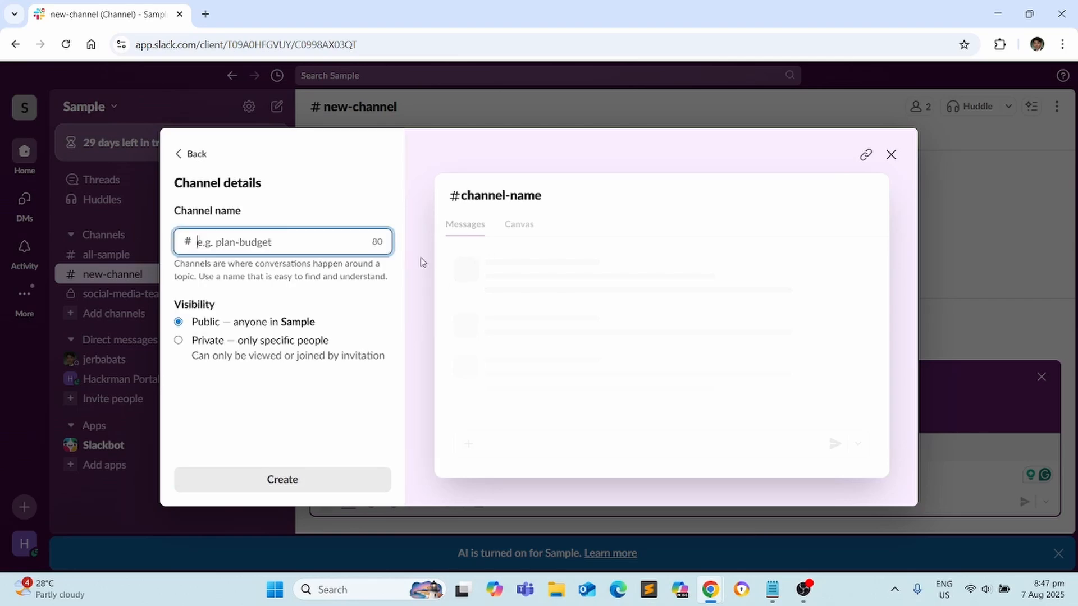
type("generals")
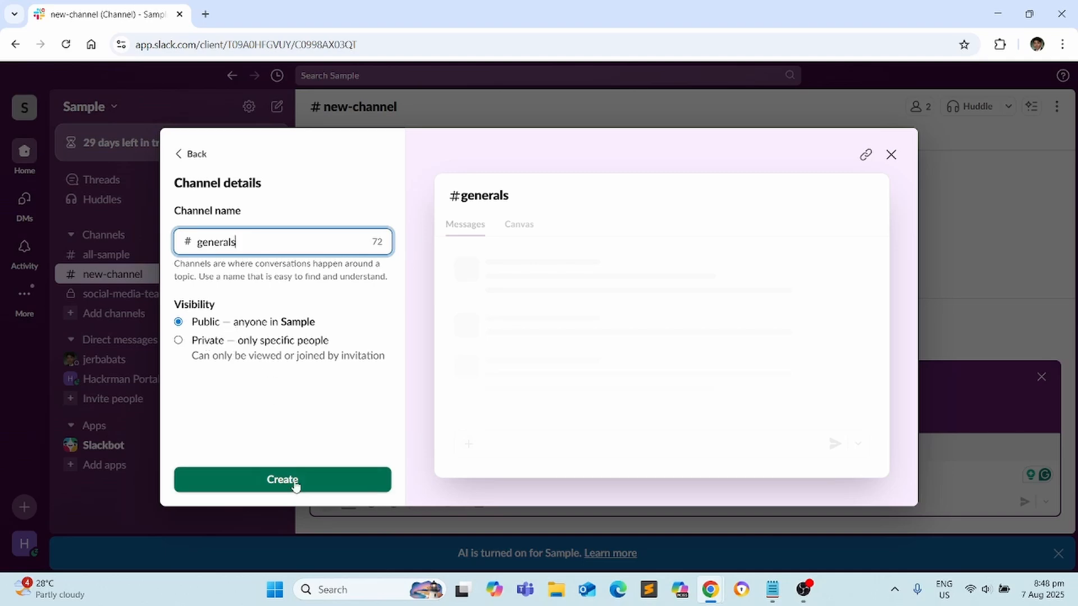
left_click(295, 481)
left_click(722, 234)
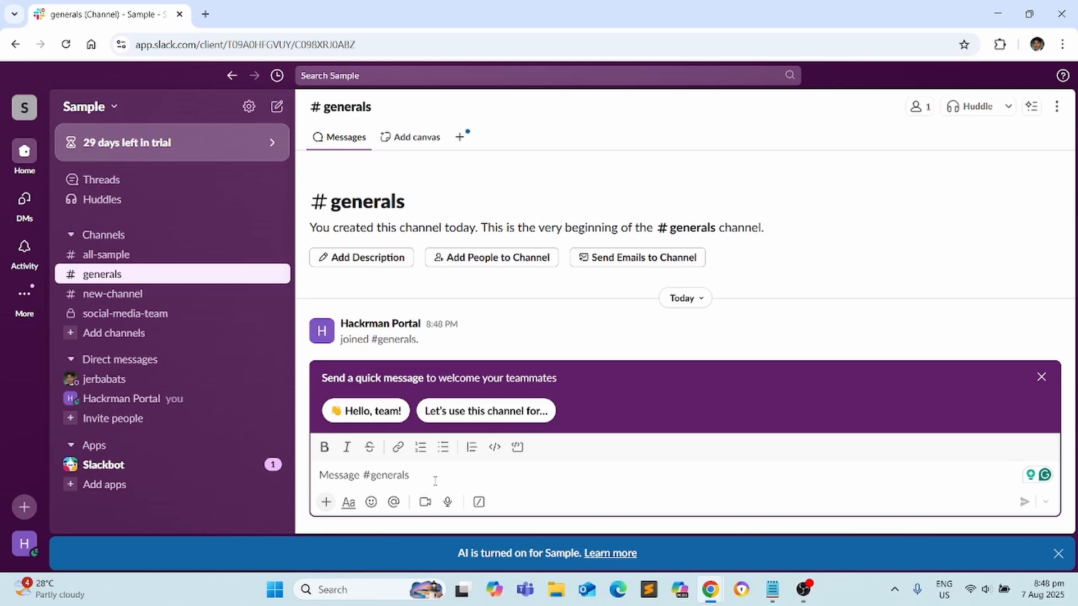
Start a new channel using the Team support template
left_click(128, 240)
mouse_move(152, 245)
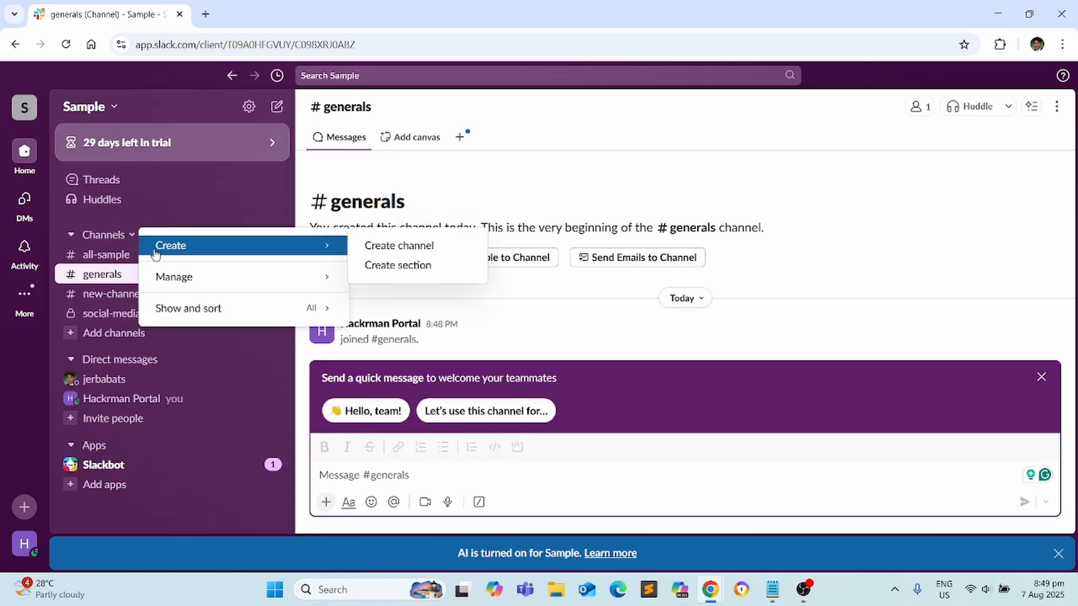
left_click(393, 246)
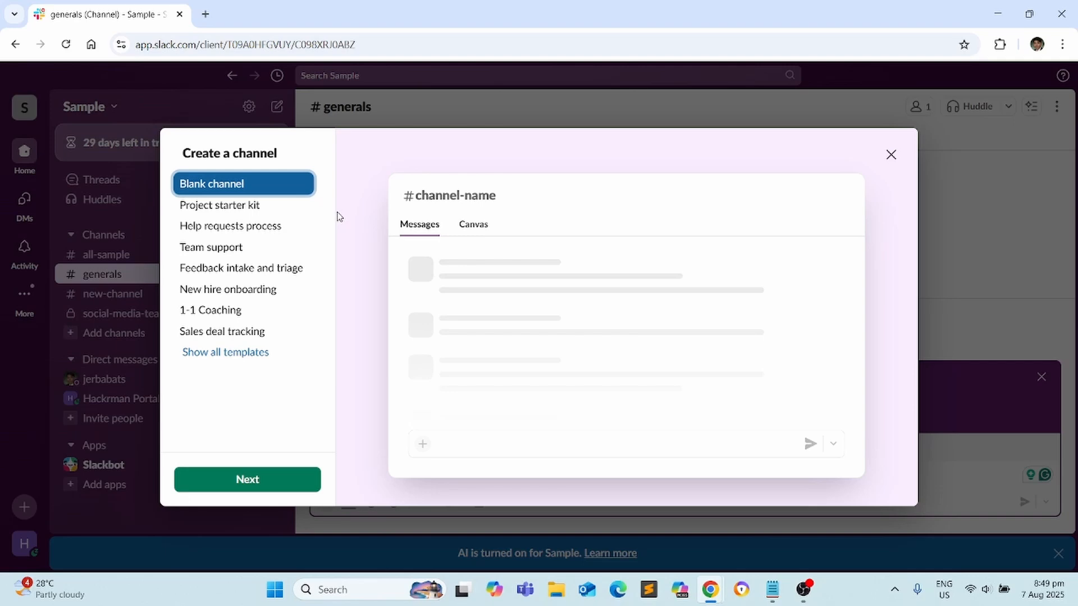
left_click(219, 252)
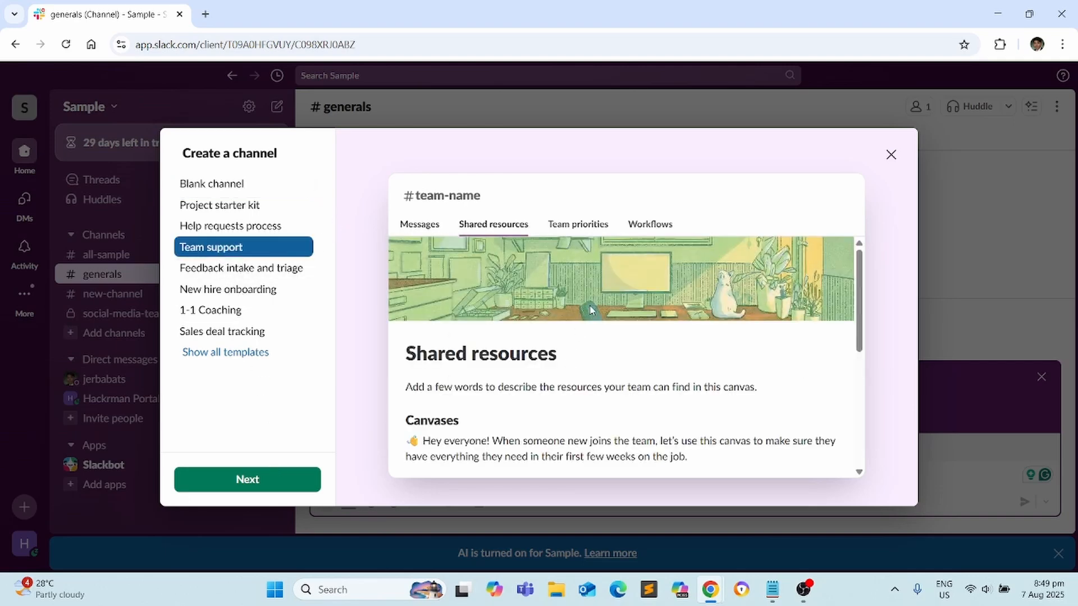
scroll(590, 311, "down", 10)
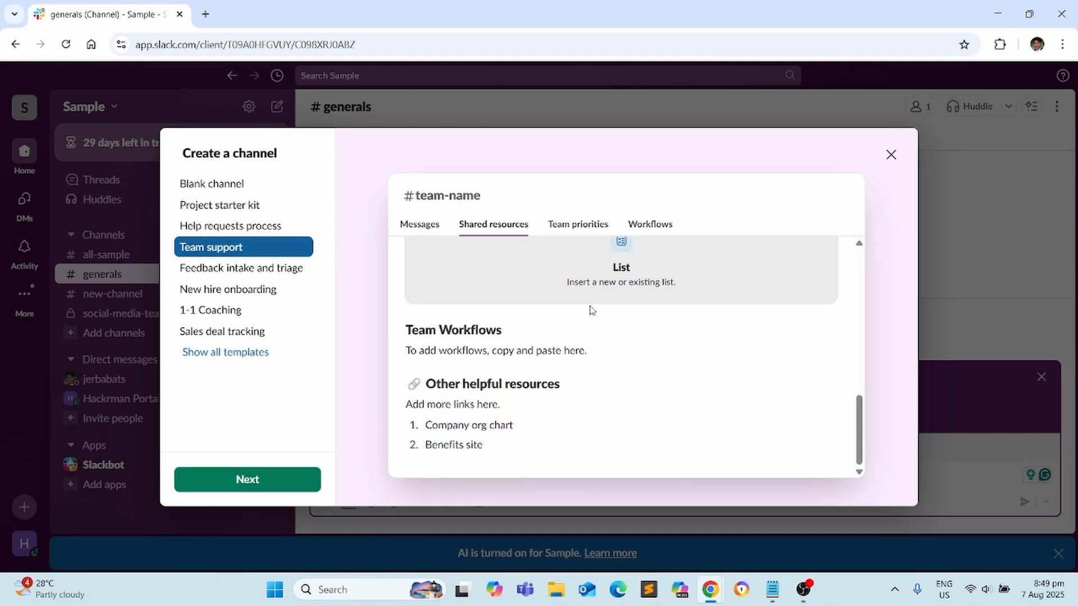
left_click(281, 484)
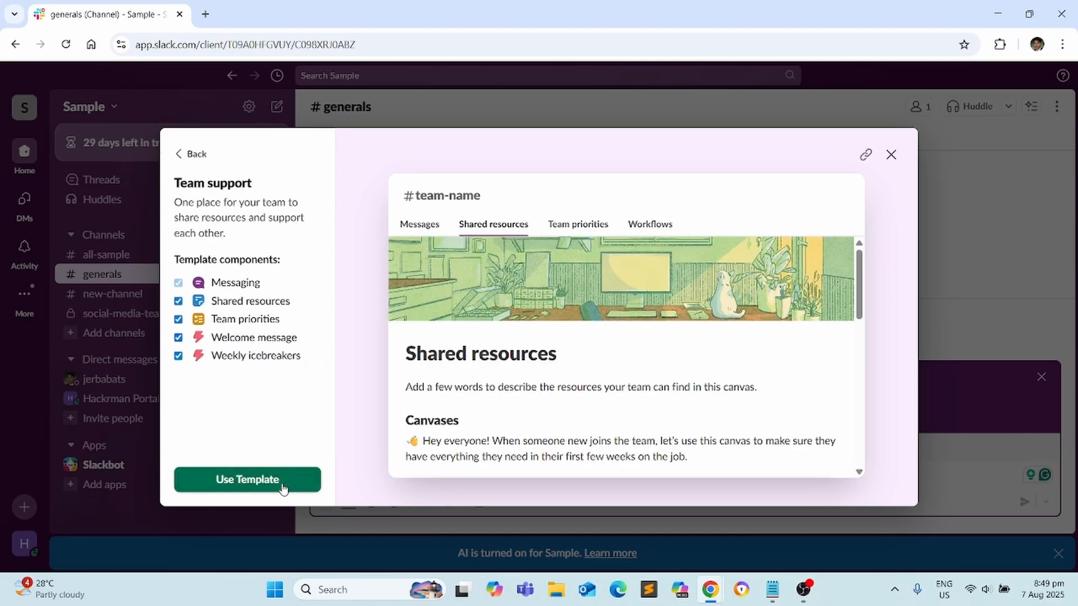
left_click(271, 479)
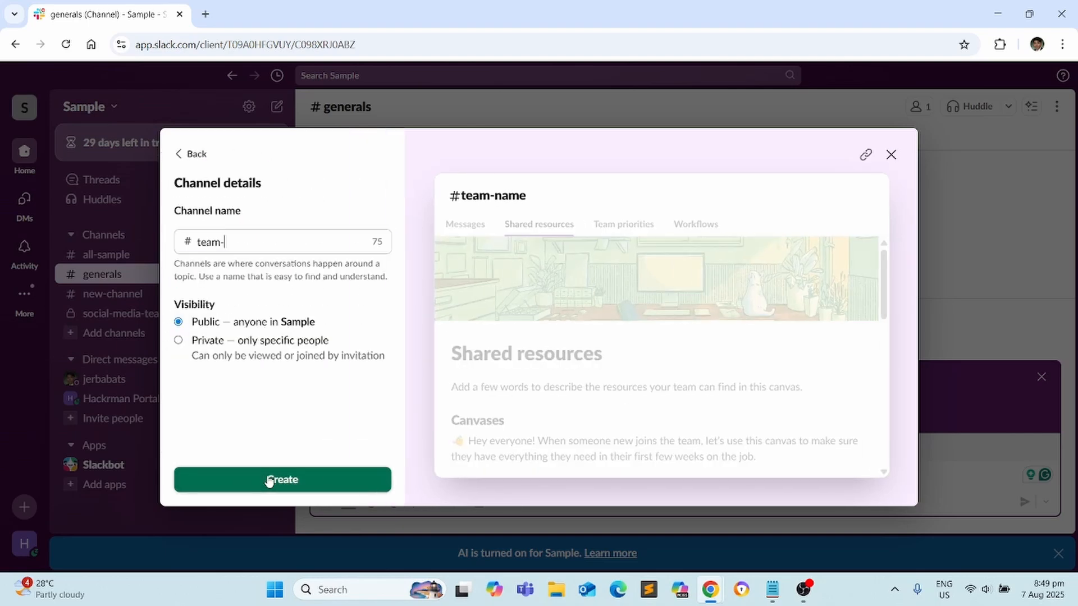
Name the channel team-social-media, make it private, and create it
left_click(286, 240)
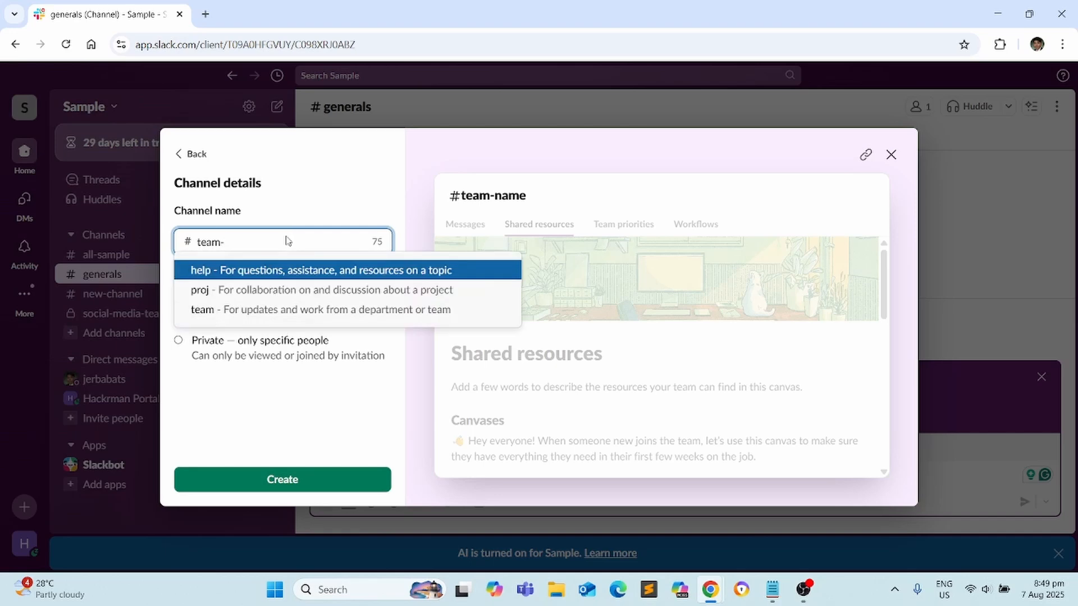
left_click(287, 241)
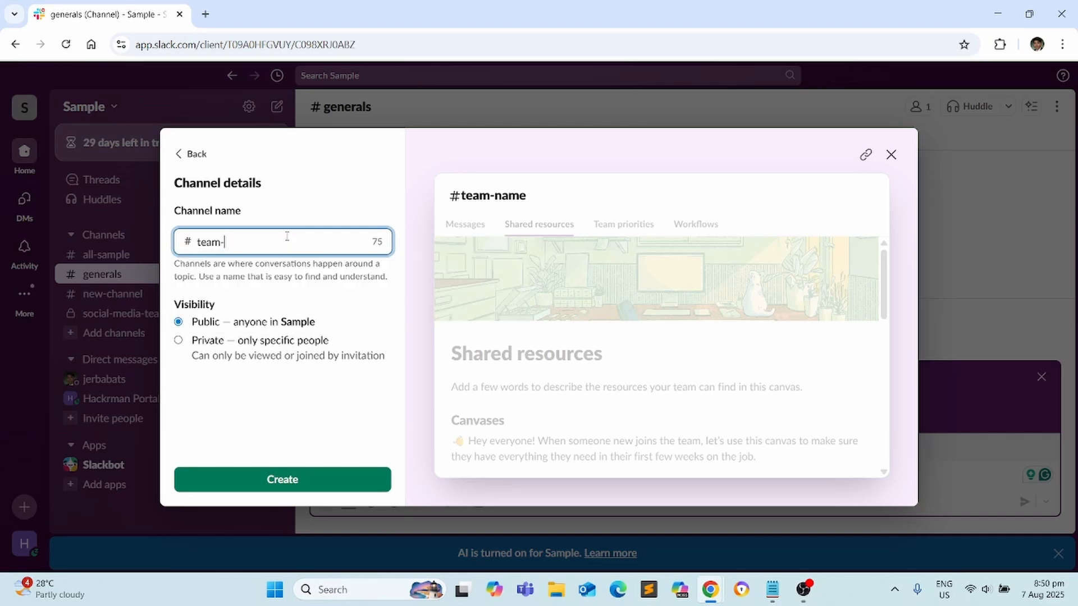
type("social-media")
left_click(281, 347)
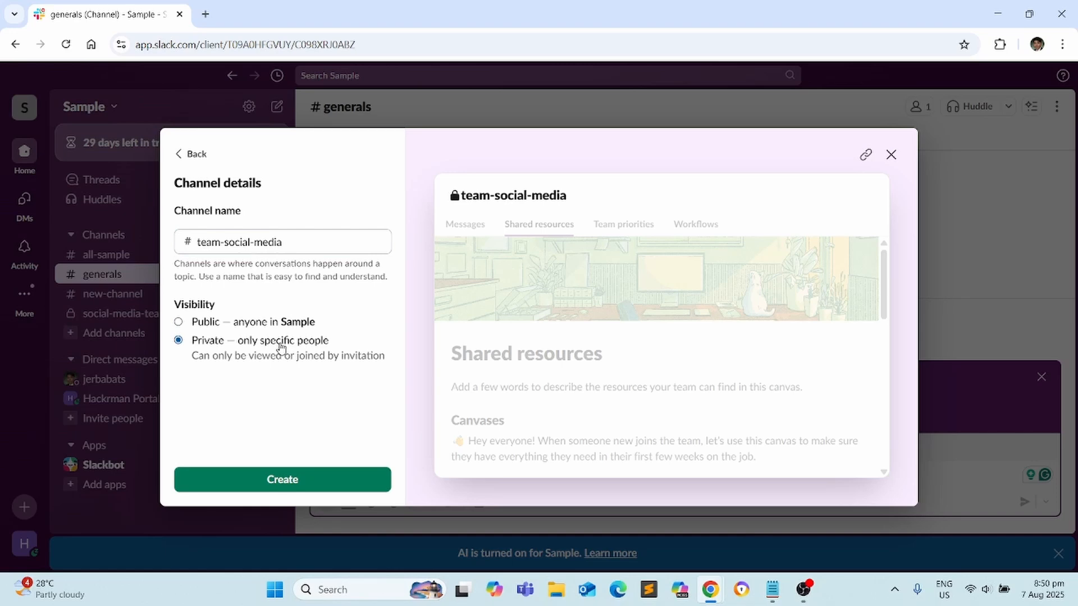
left_click(308, 480)
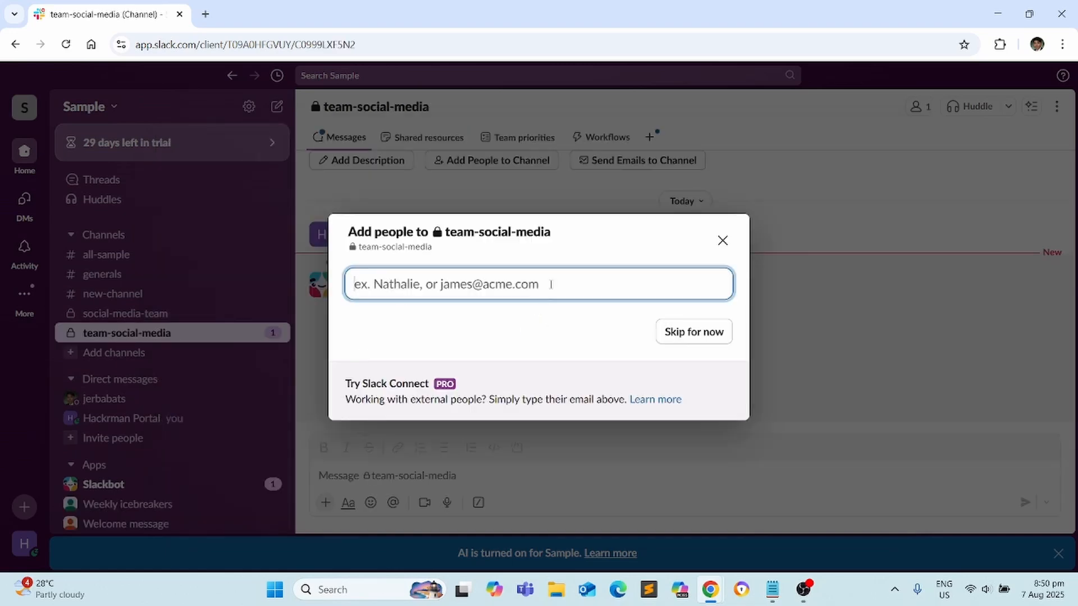
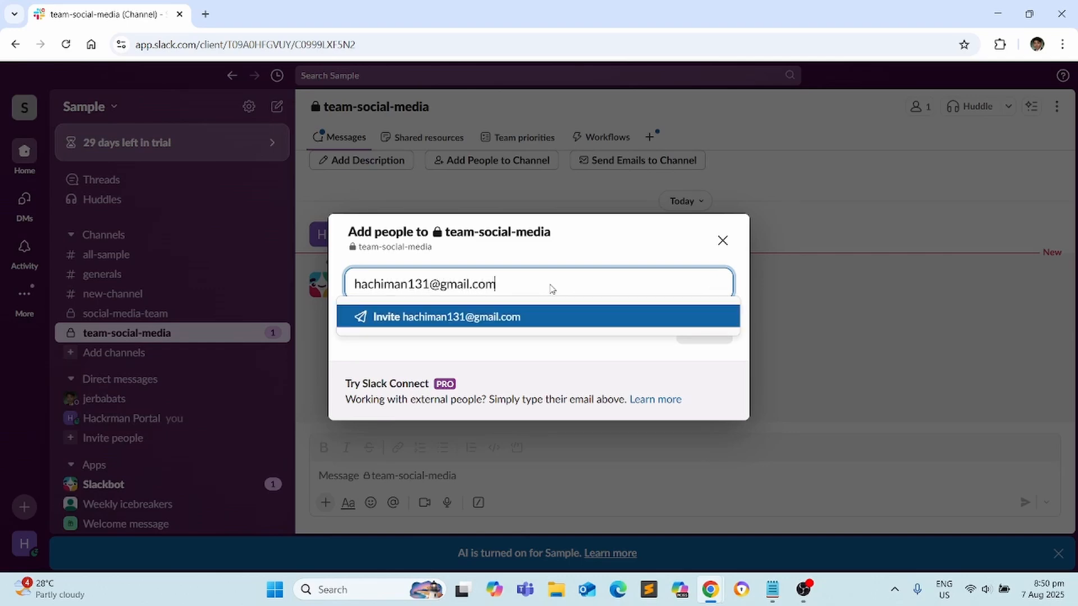
Invite an external person by e-mail to #team-social-media with post-only permission
left_click(542, 318)
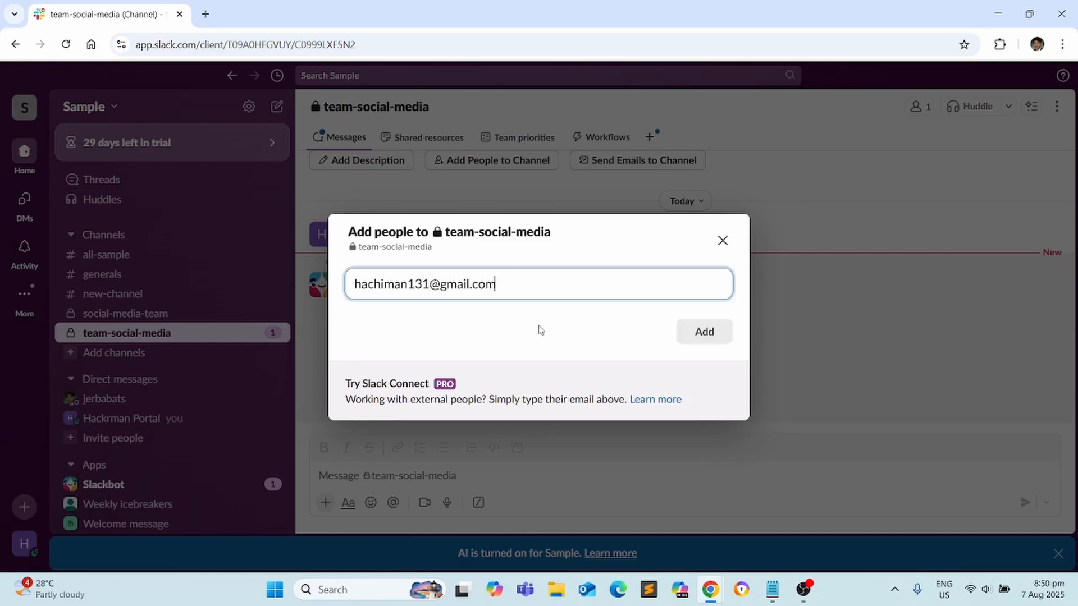
left_click(703, 342)
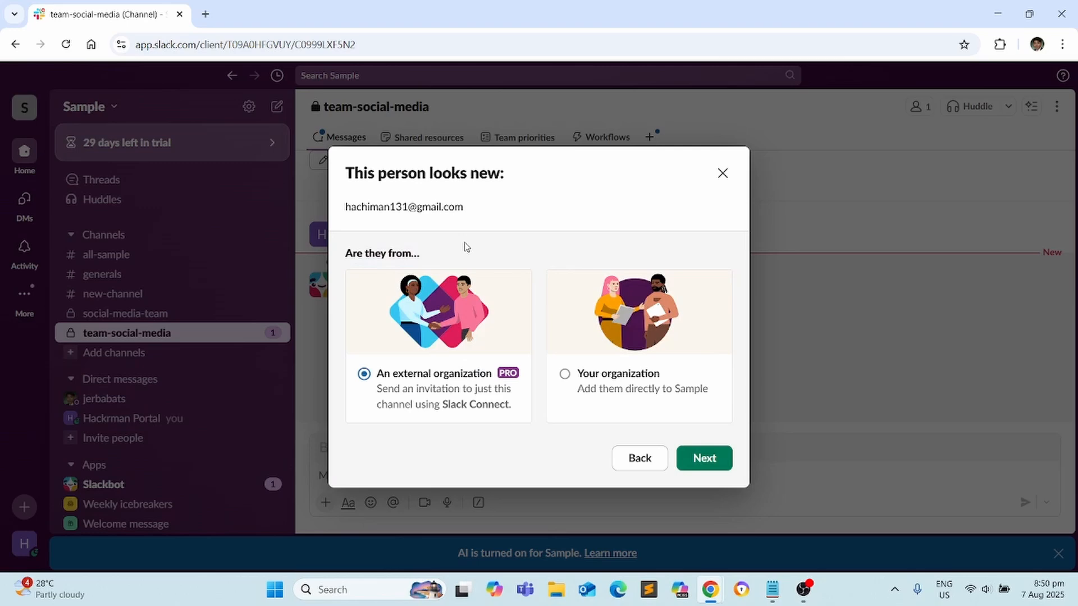
left_click(720, 461)
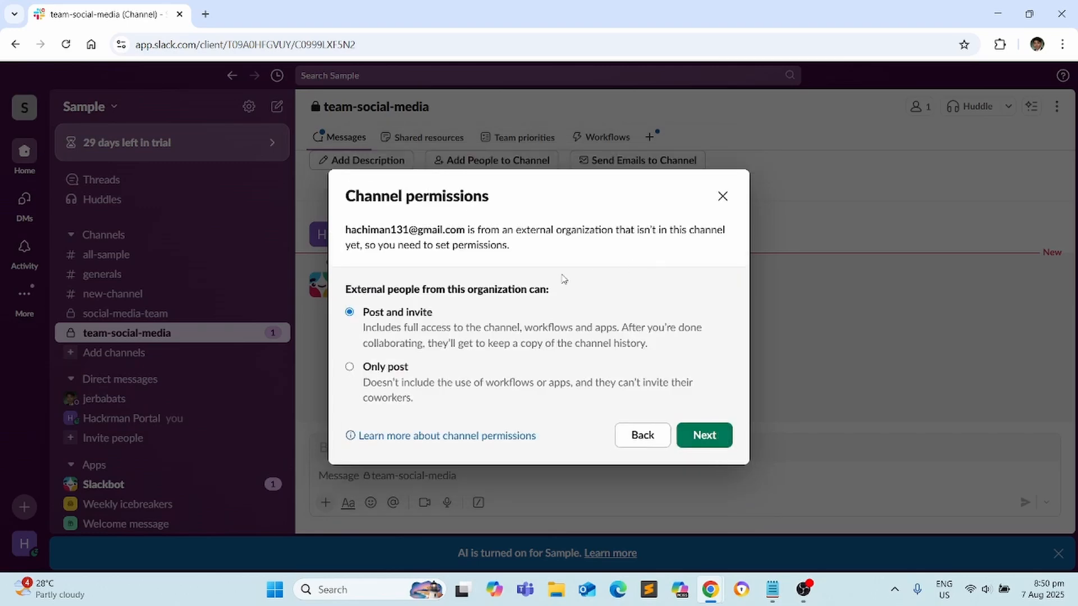
left_click(381, 373)
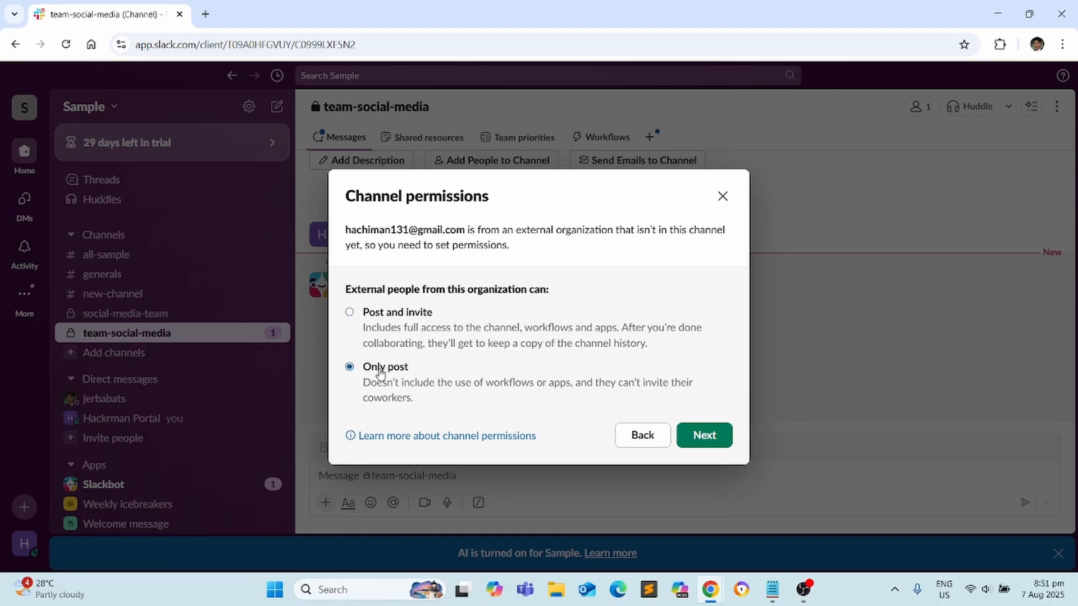
left_click(717, 443)
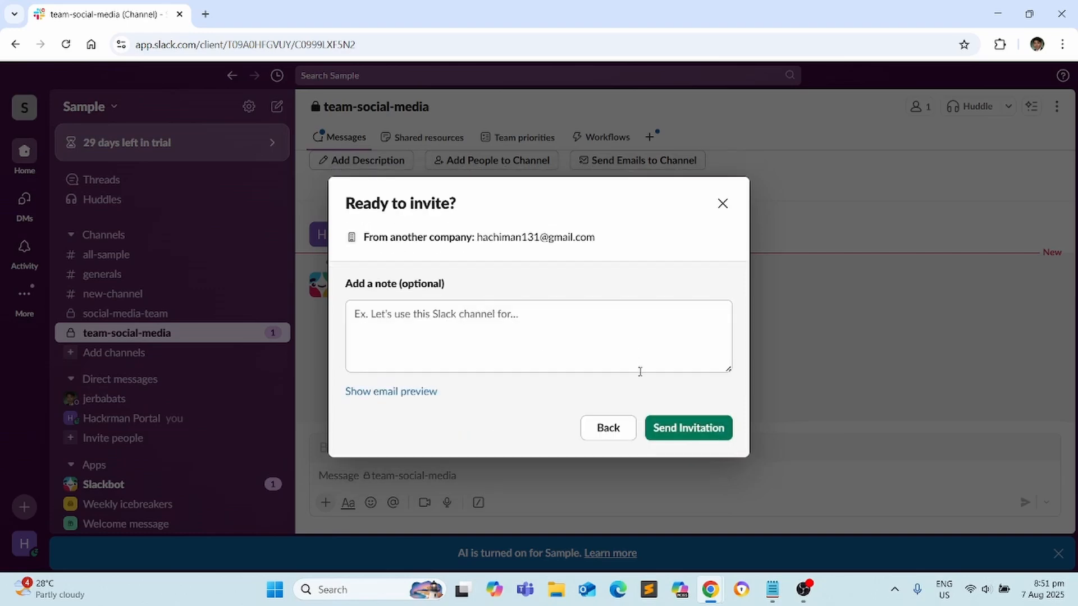
left_click(689, 434)
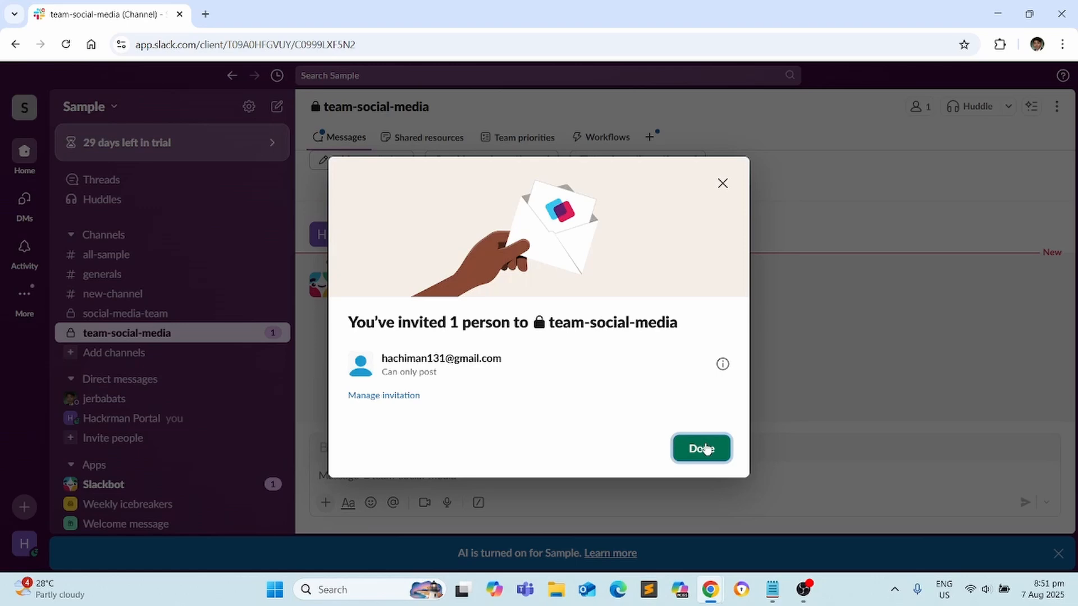
left_click(702, 449)
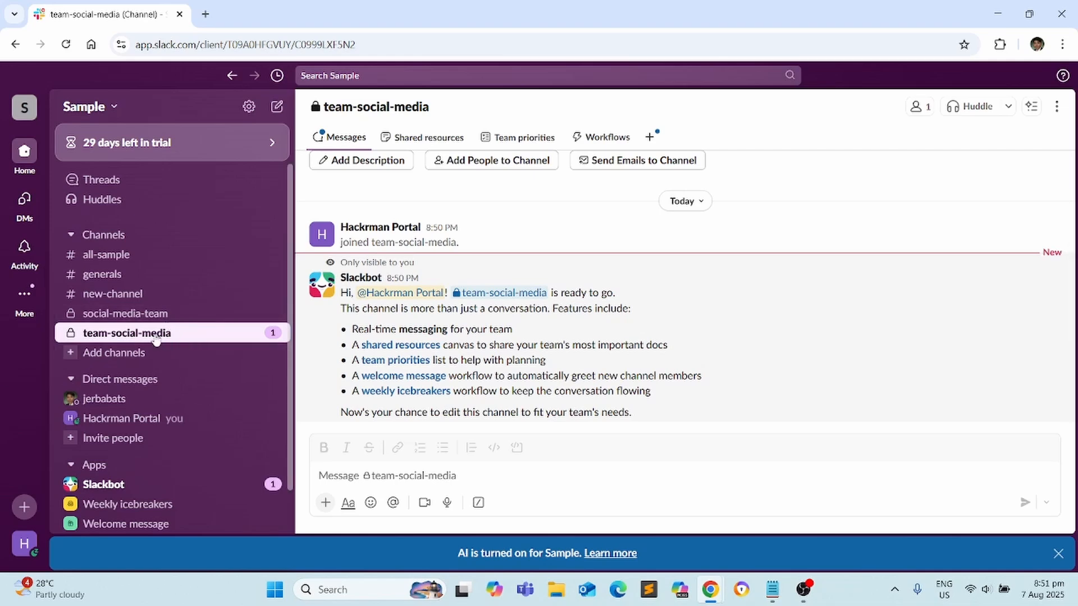
Create a blank public channel named 'events' and finish its add-people step
left_click(125, 235)
mouse_move(173, 246)
left_click(386, 247)
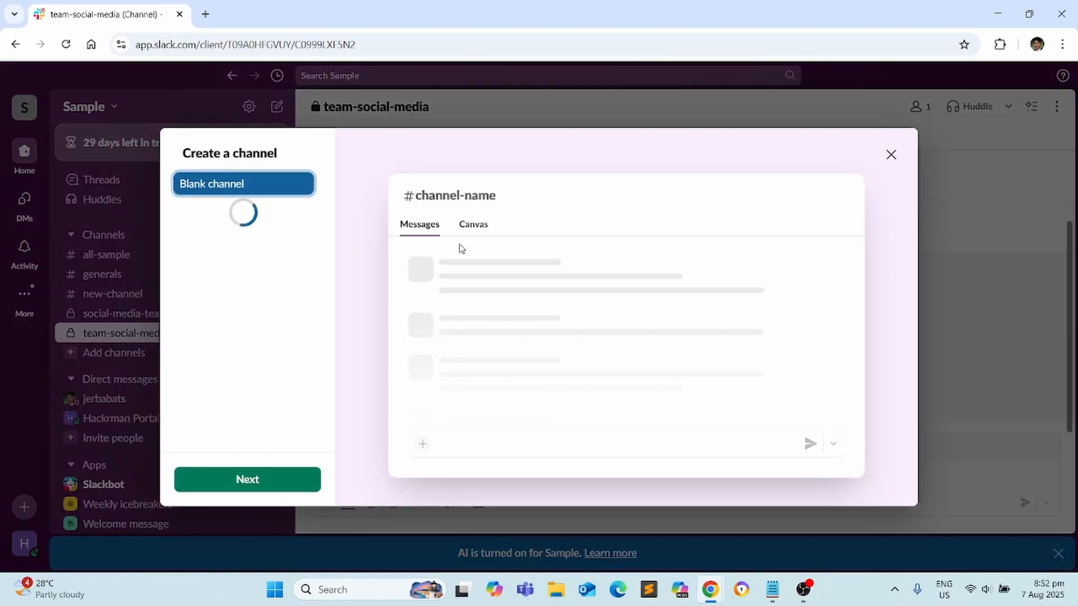
left_click(272, 484)
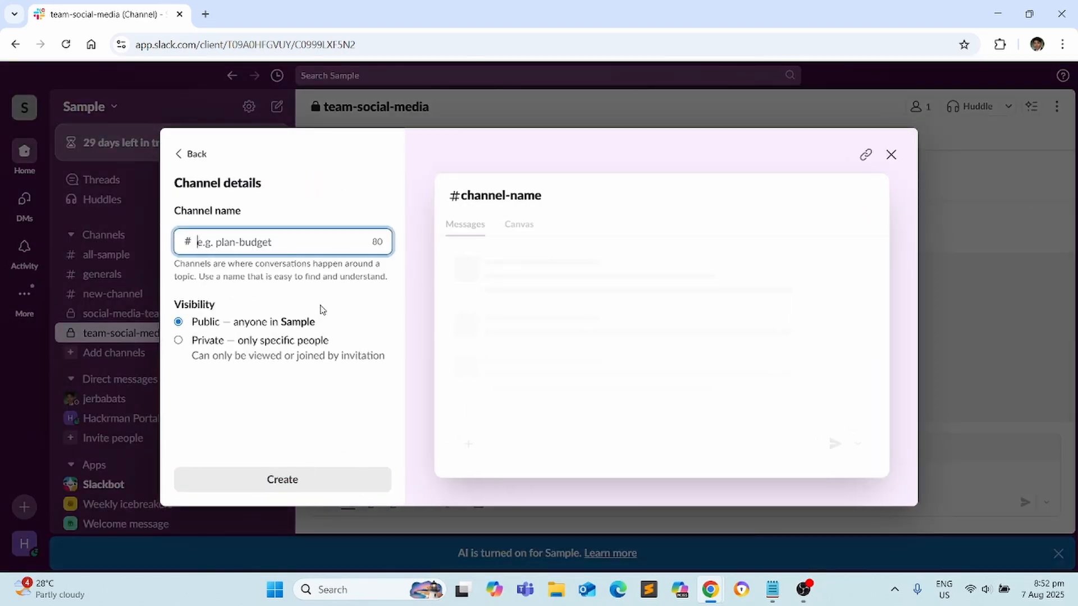
type("eve")
key("BackSpace")
key("BackSpace")
type("ve")
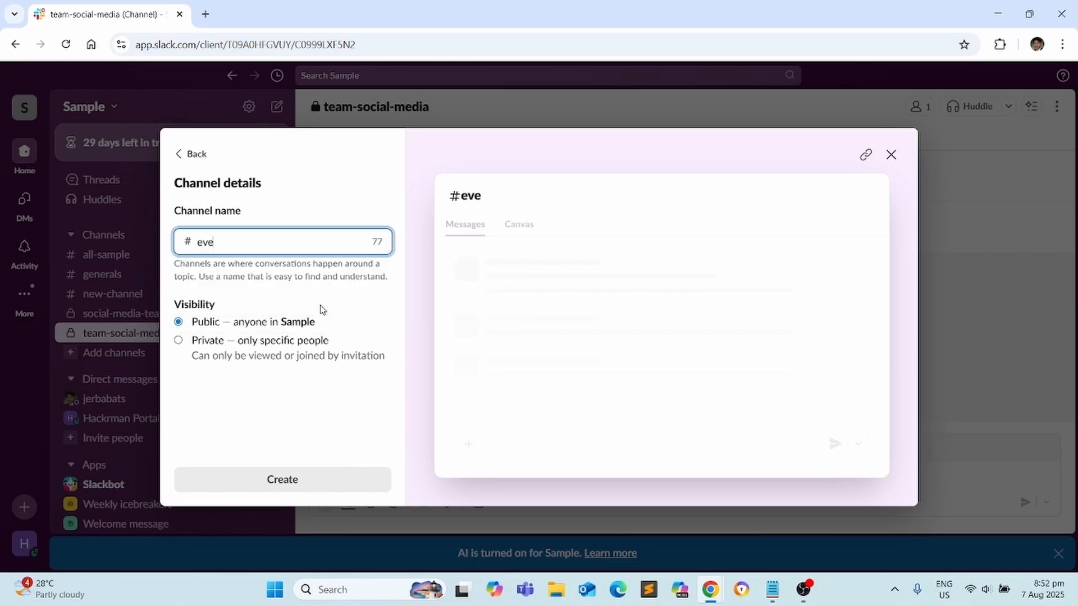
type("nts")
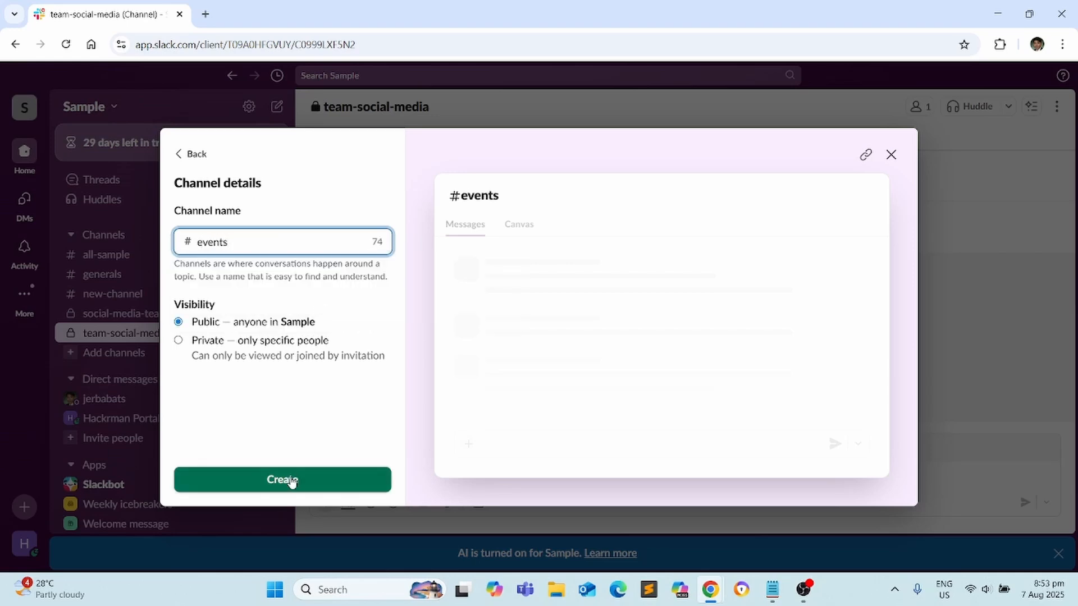
left_click(290, 481)
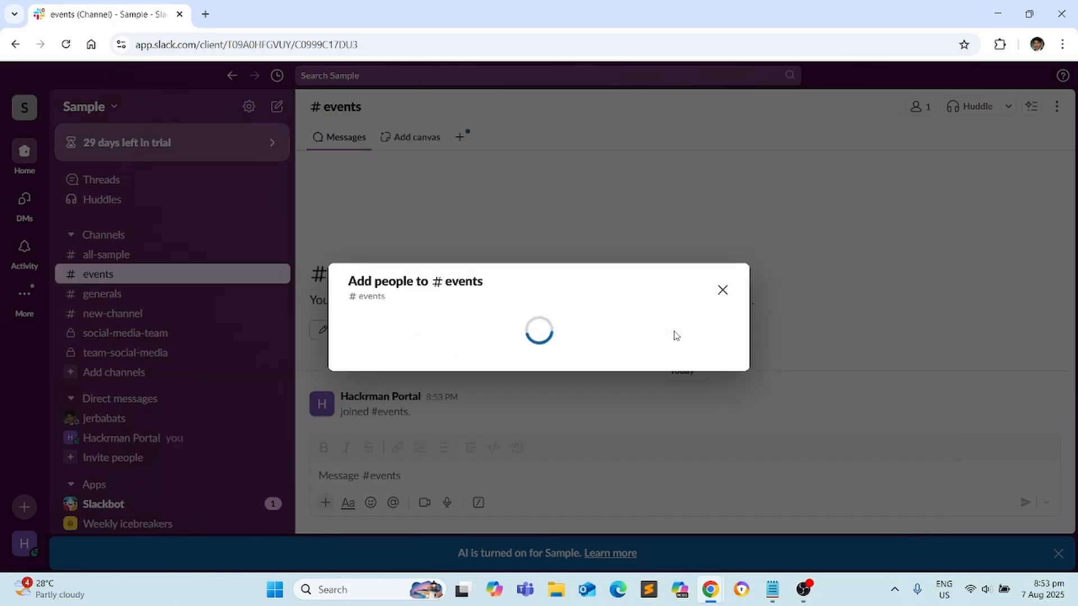
left_click(707, 338)
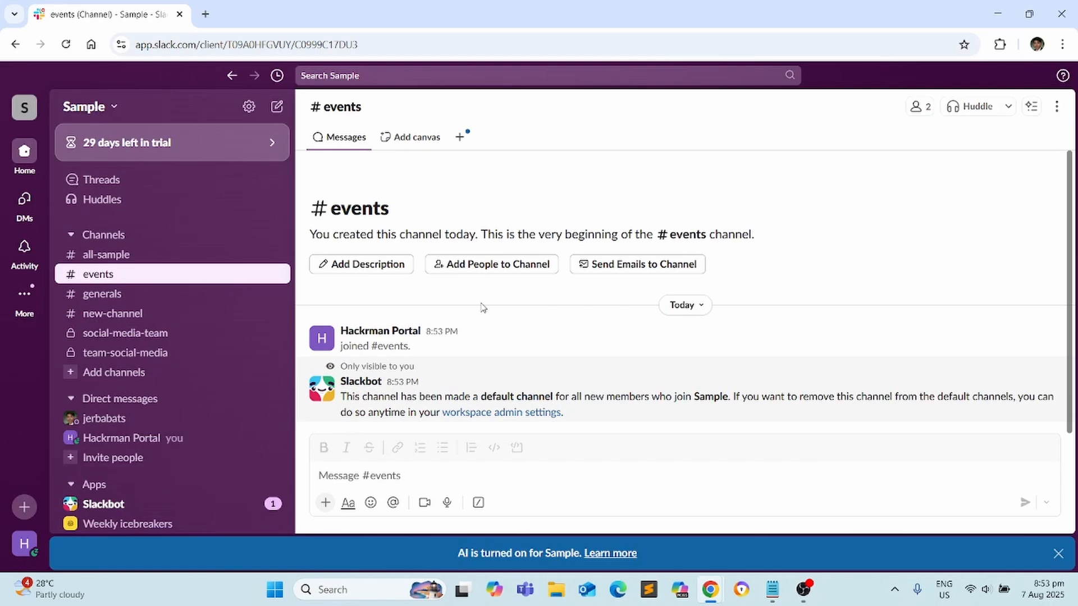
left_click(1056, 108)
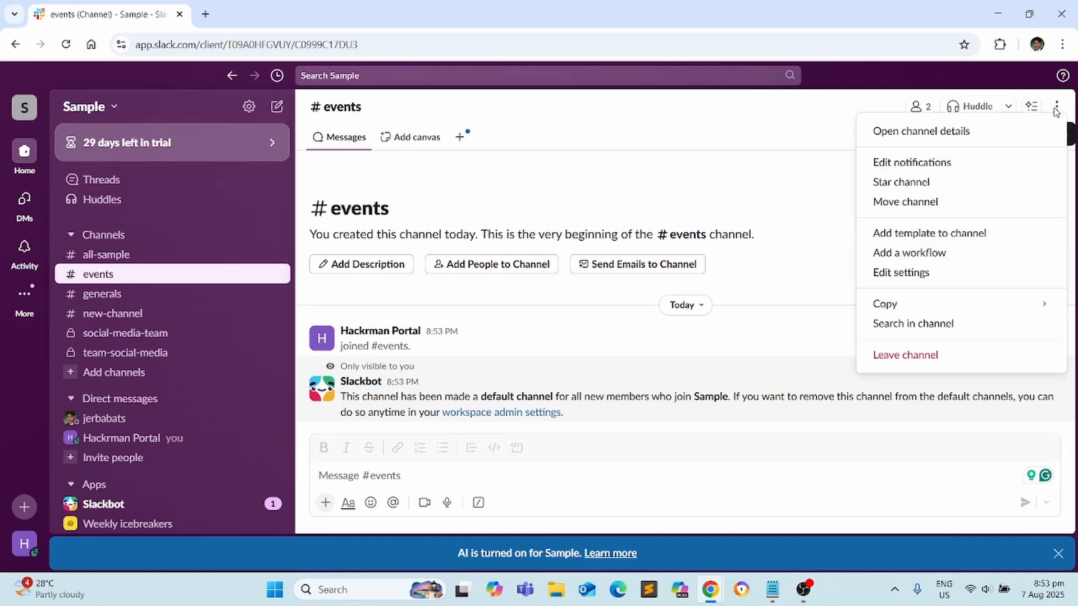
left_click(903, 275)
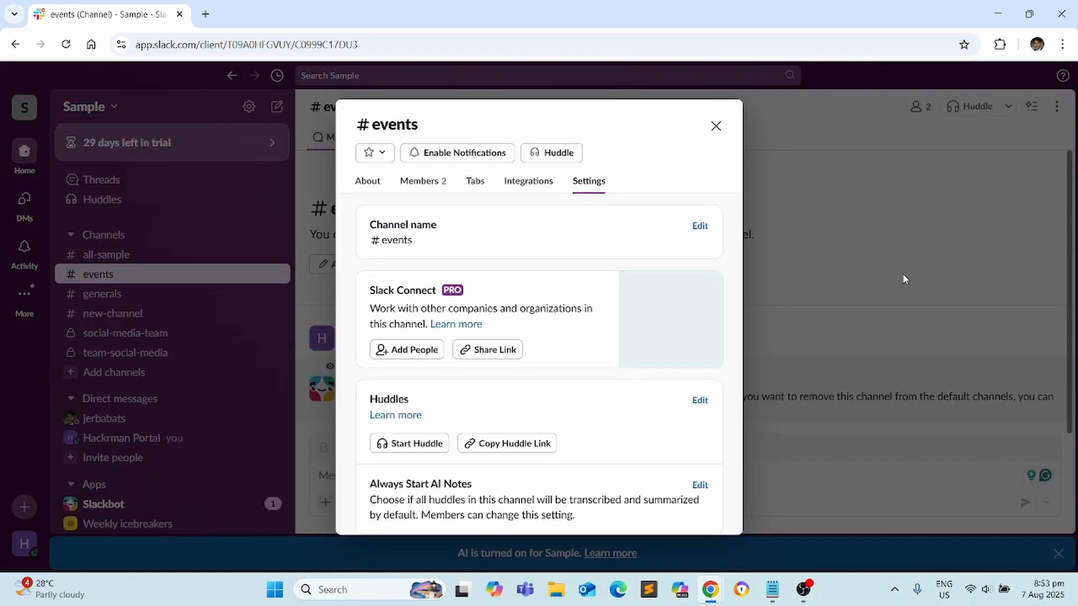
scroll(506, 281, "down", 3)
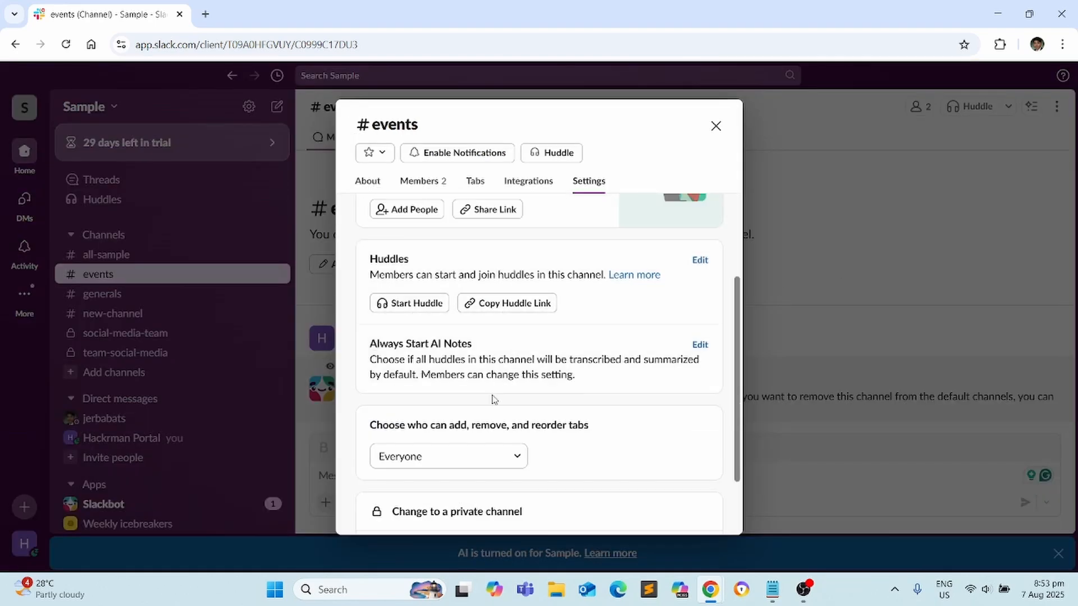
scroll(493, 400, "down", 2)
left_click(486, 375)
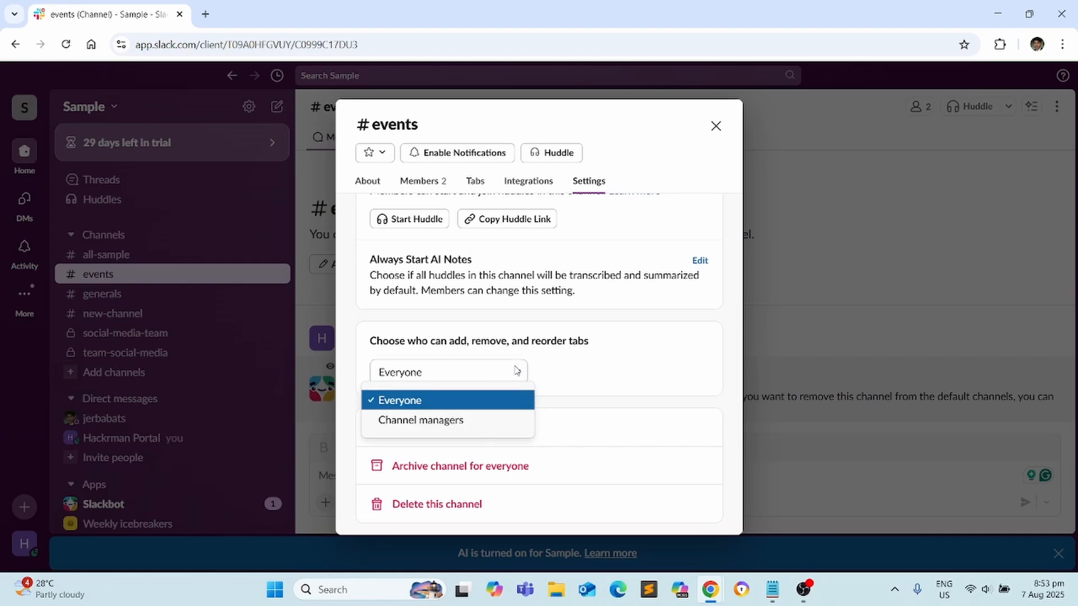
scroll(599, 389, "up", 5)
left_click(431, 186)
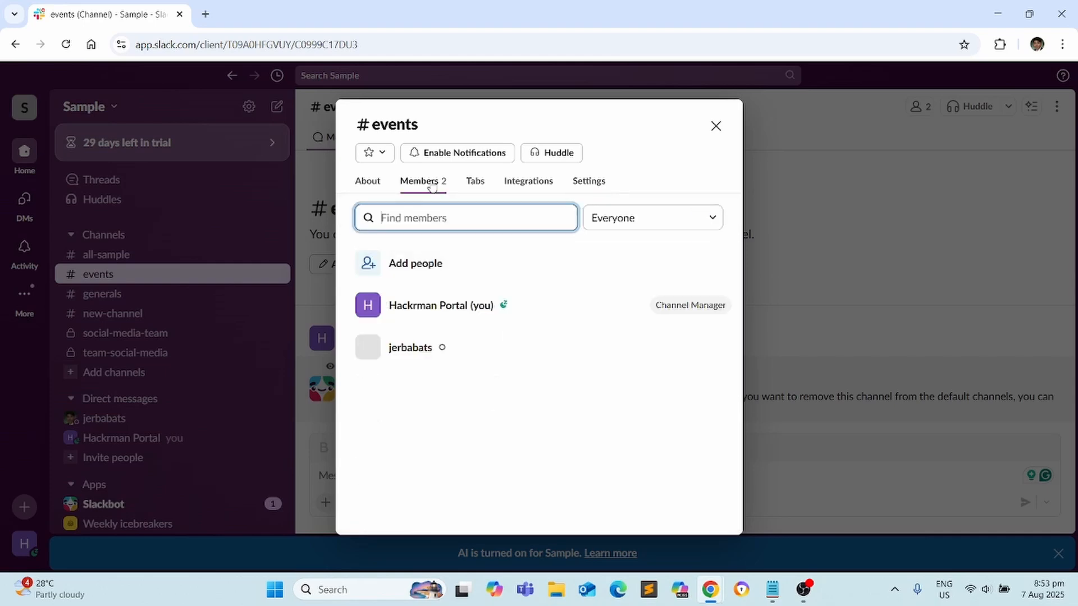
left_click(369, 186)
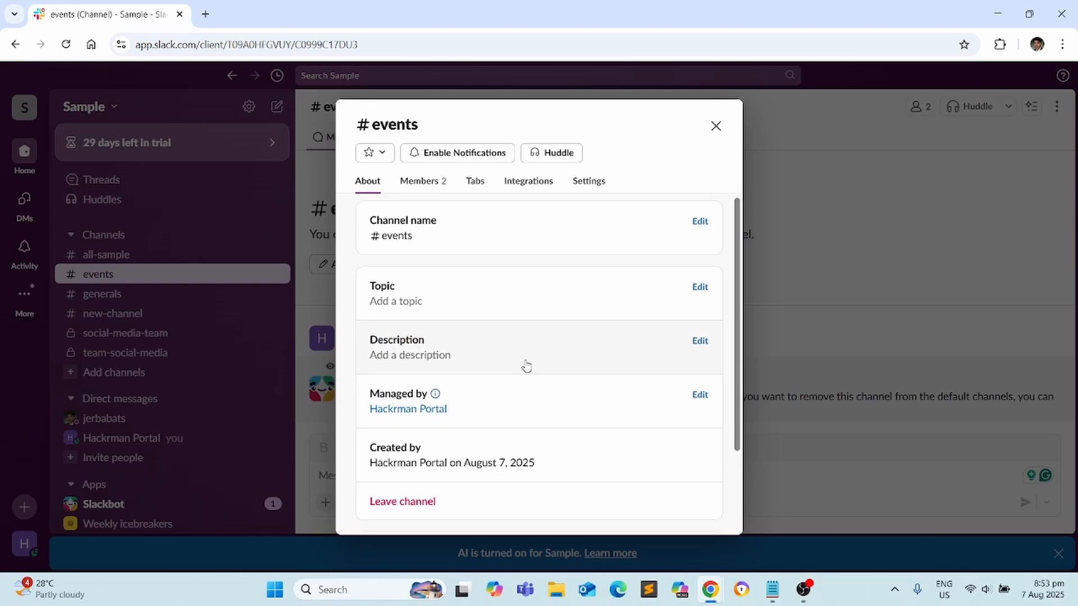
scroll(526, 370, "down", 3)
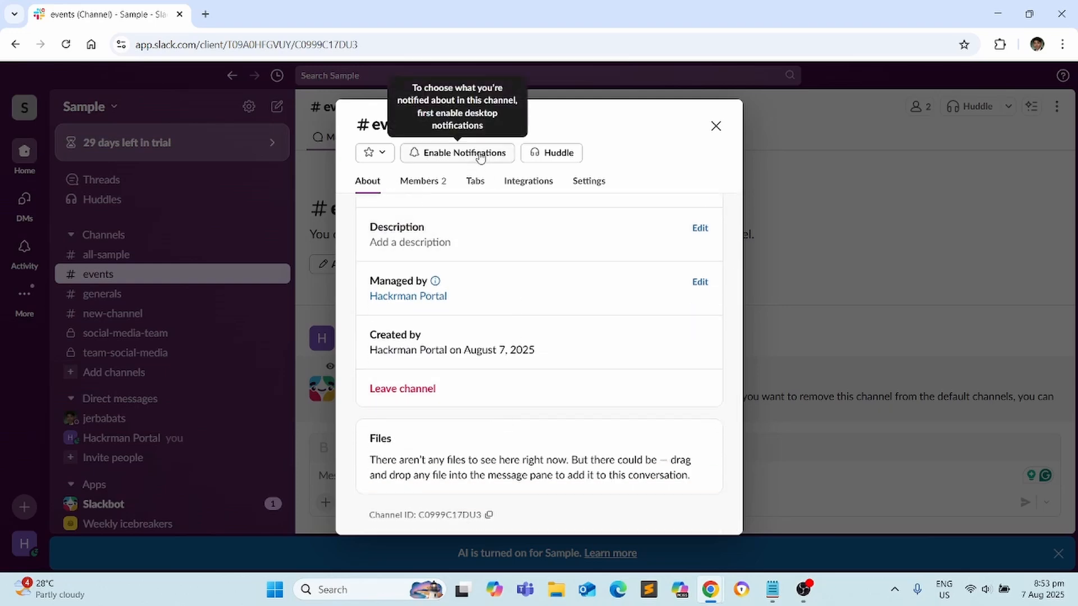
scroll(569, 217, "up", 3)
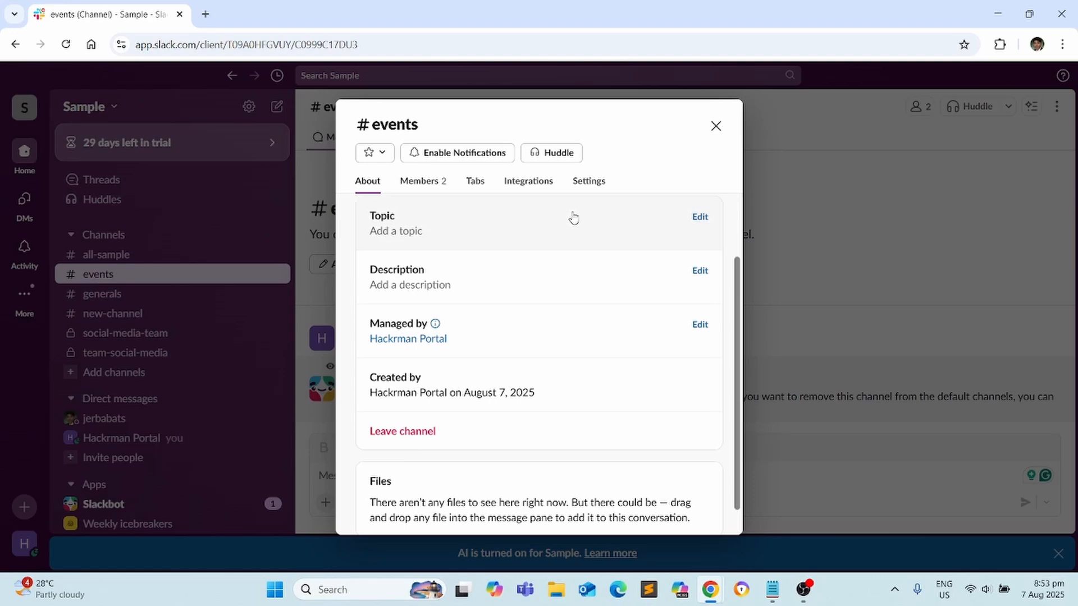
left_click(555, 156)
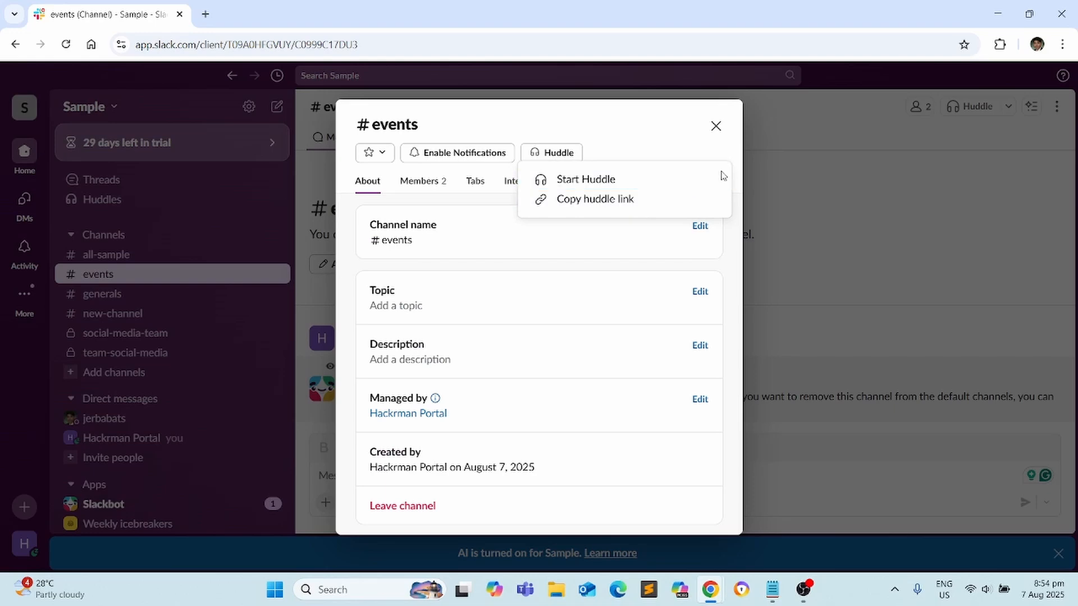
left_click(715, 127)
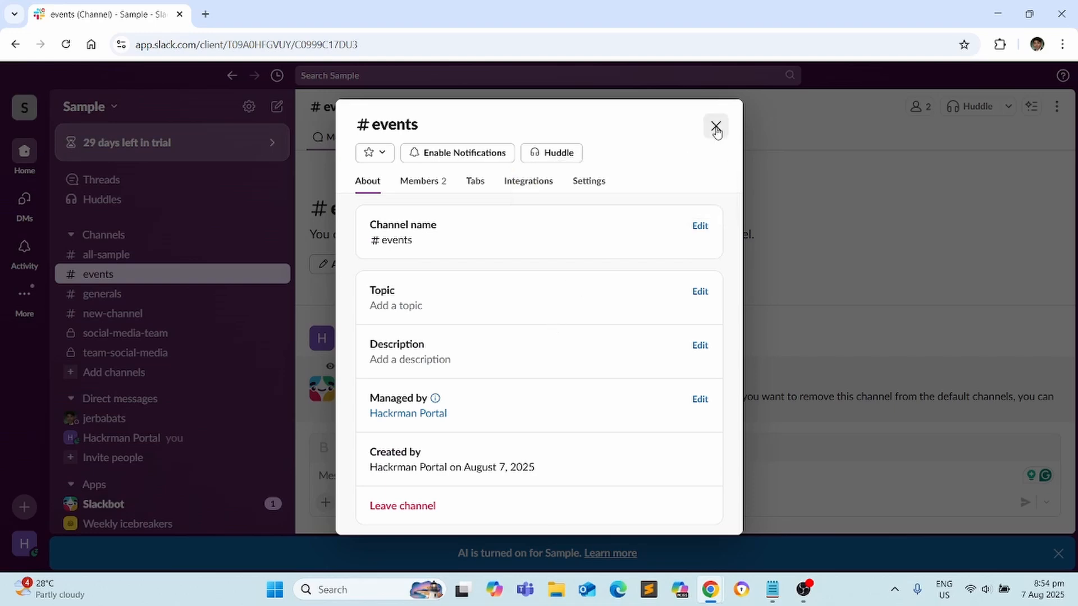
Close the events channel details and view Trello's Boards page with Trello Workspace
left_click(719, 130)
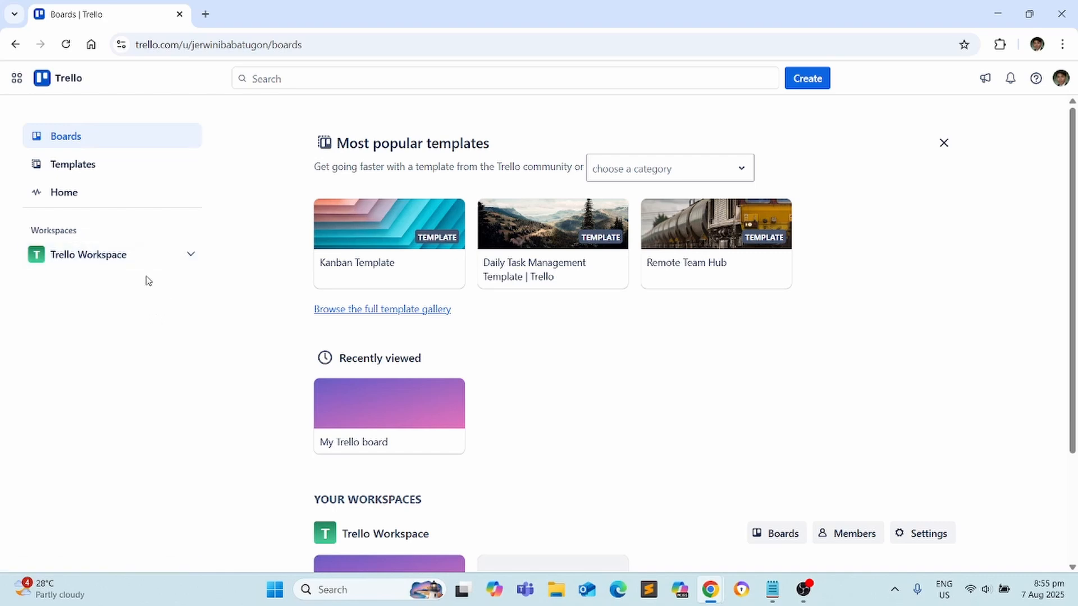
left_click(126, 257)
left_click(188, 253)
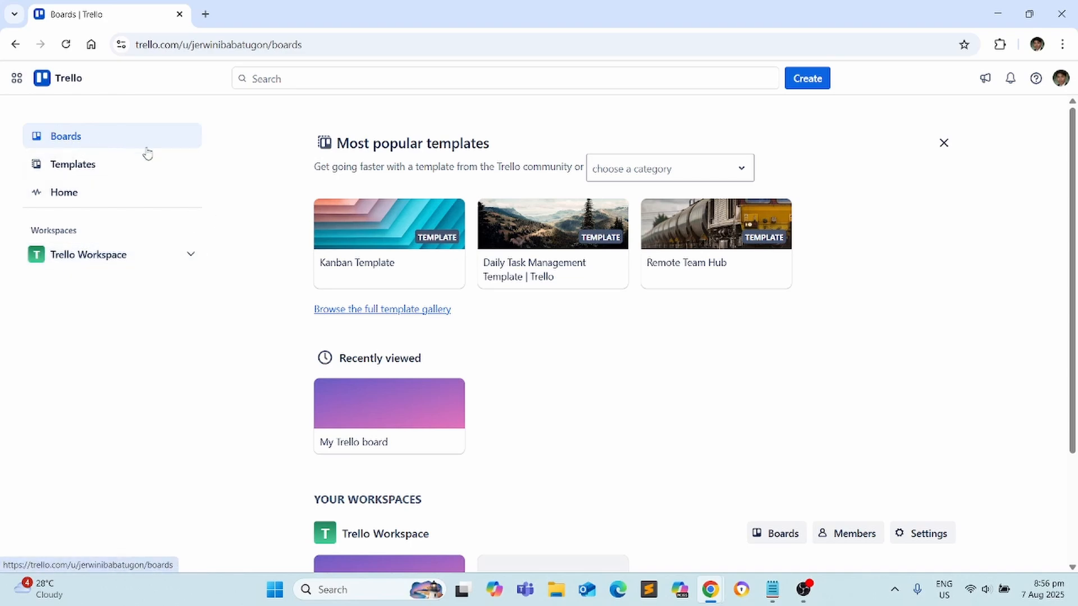
scroll(398, 313, "down", 3)
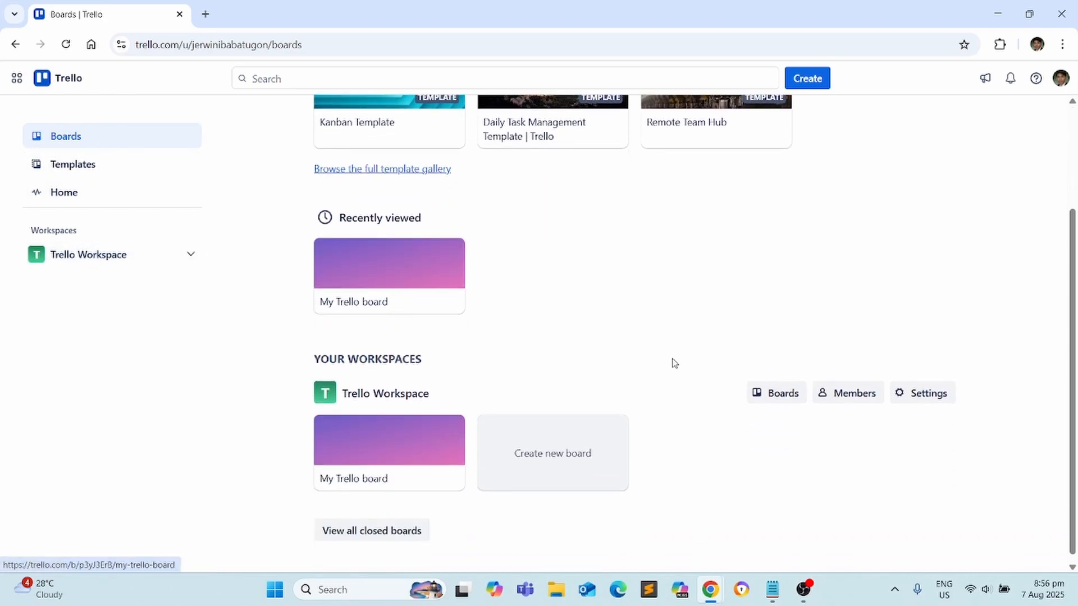
Create a Trello board titled 'Social Media Plan' with Workspace visibility
left_click(540, 439)
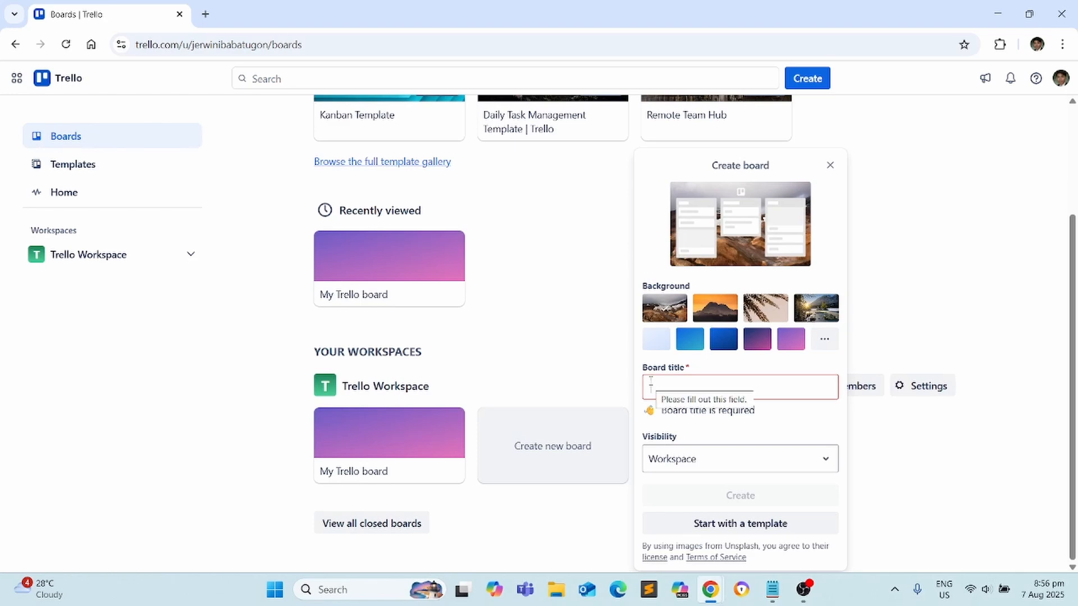
left_click(752, 387)
type("Social Media Plan")
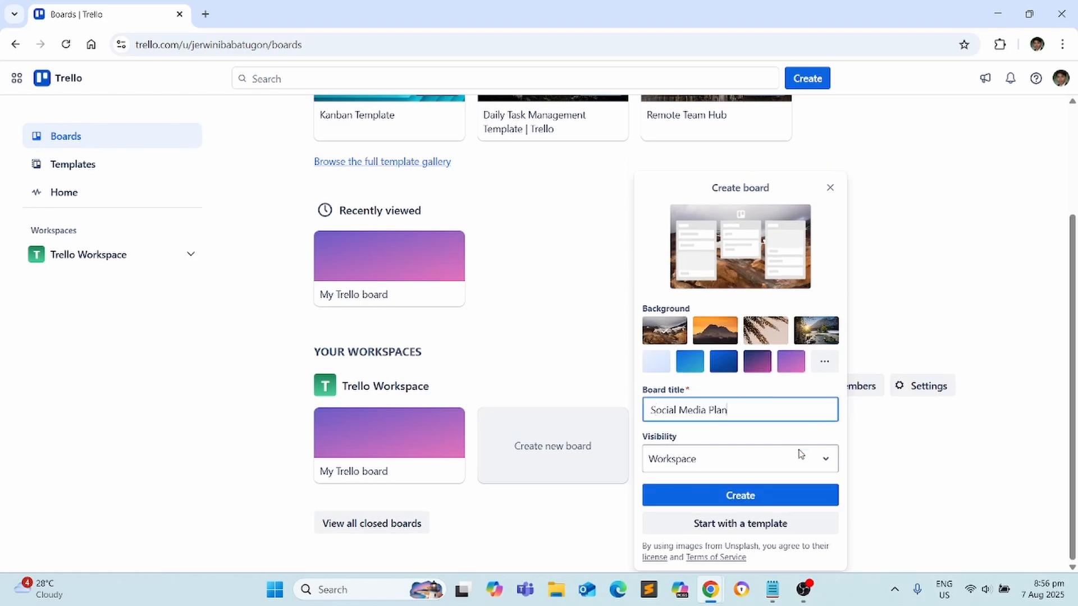
left_click(796, 463)
left_click(730, 375)
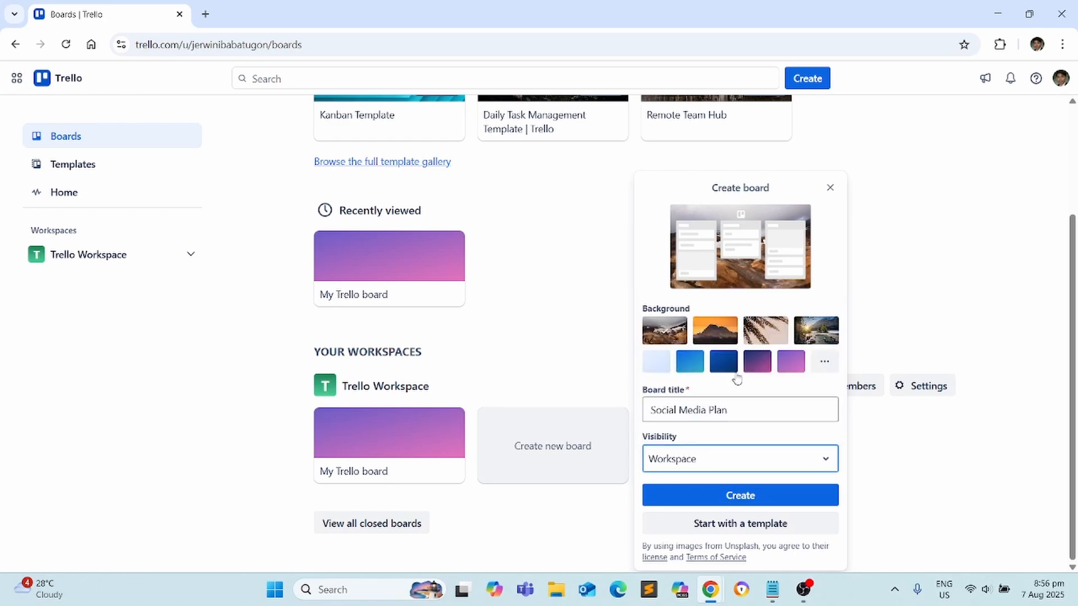
left_click(758, 496)
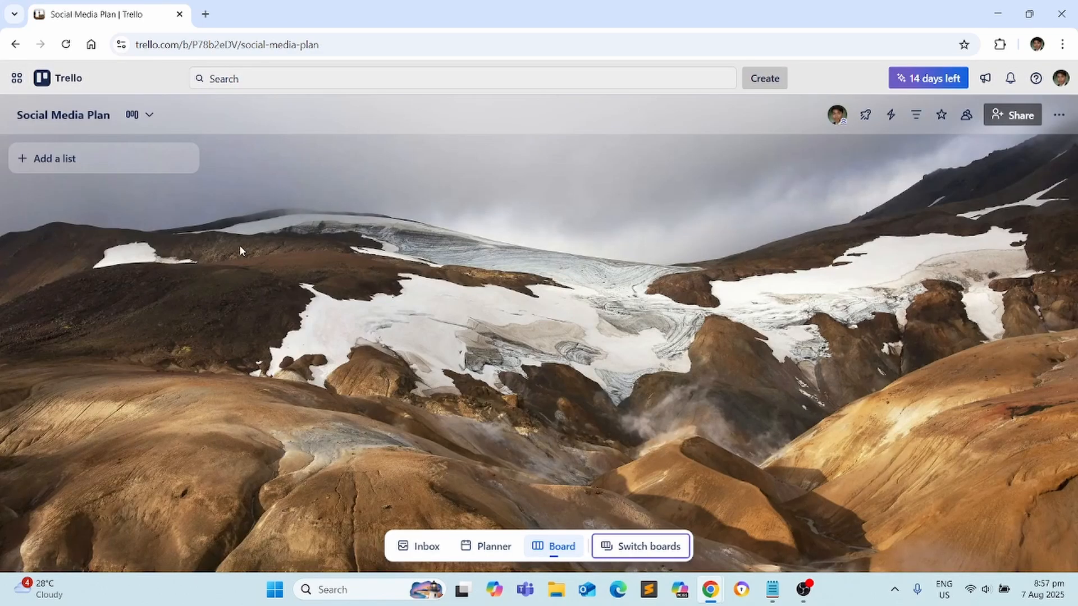
Add the lists Pending, Ongoing, Review and Done to the board
left_click(146, 157)
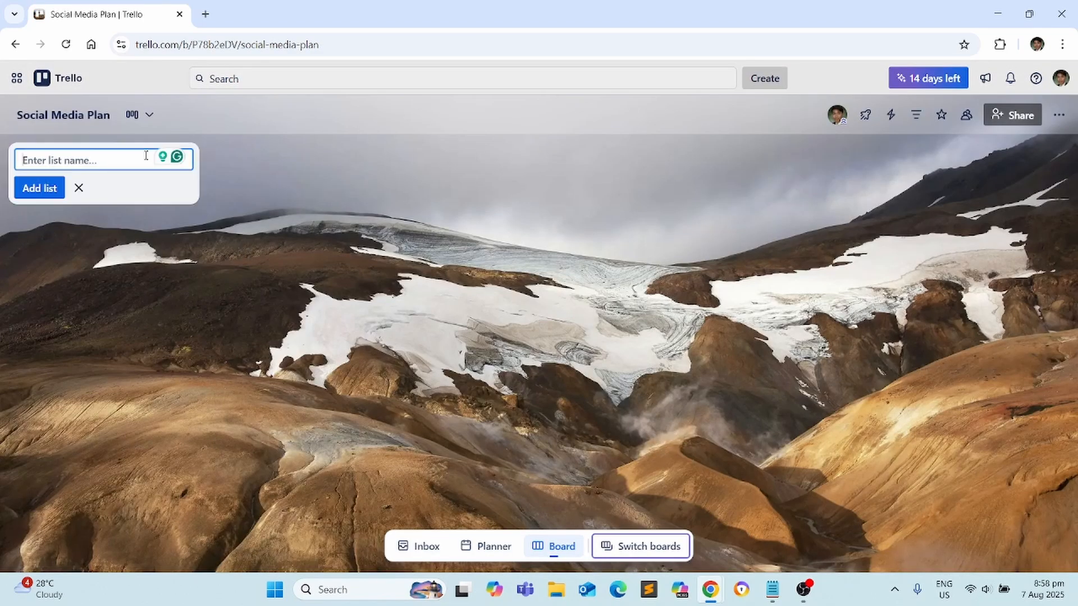
type("Pending")
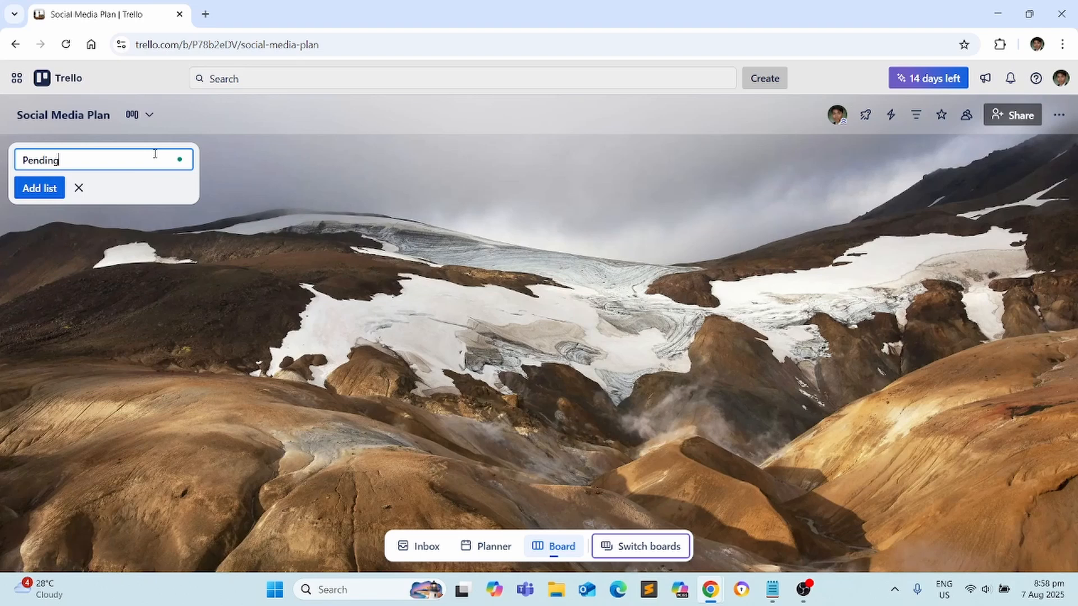
left_click(48, 191)
type("Ongoing")
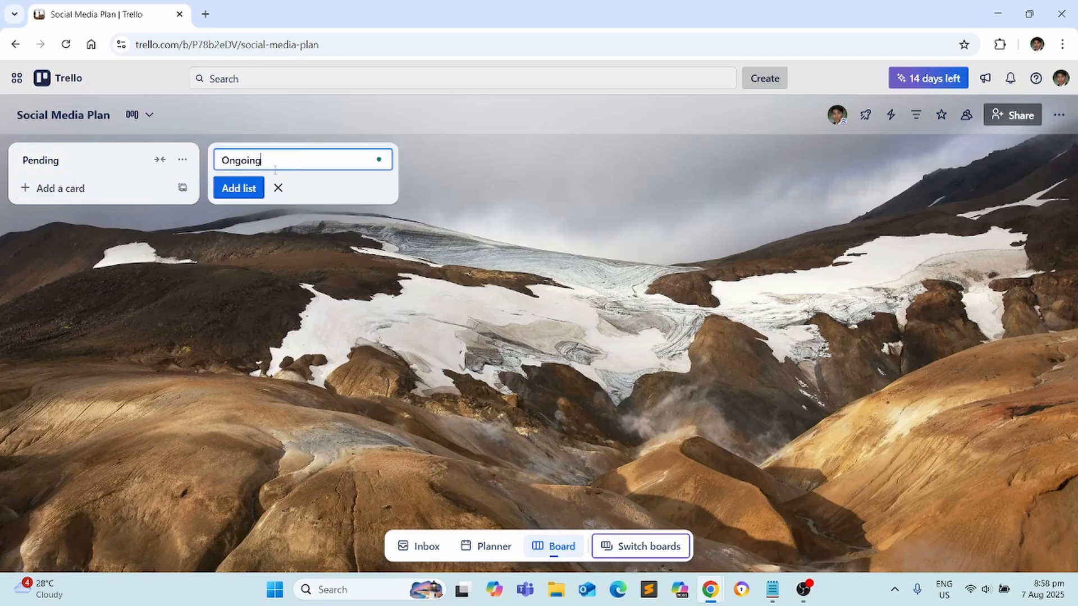
left_click(255, 190)
type("Review")
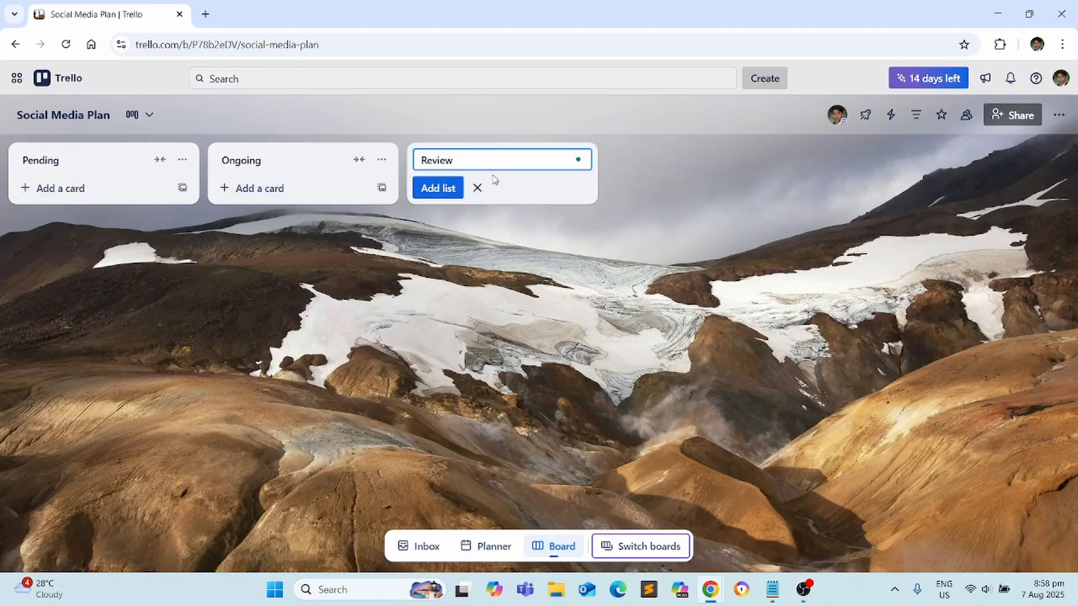
left_click(440, 187)
type("Done")
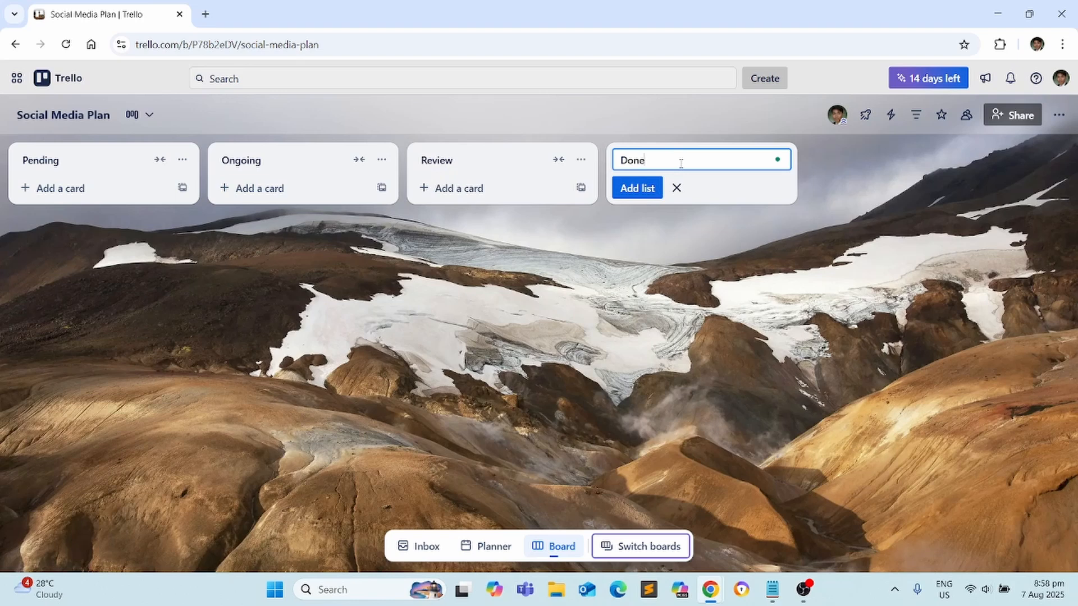
left_click(658, 191)
left_click(735, 270)
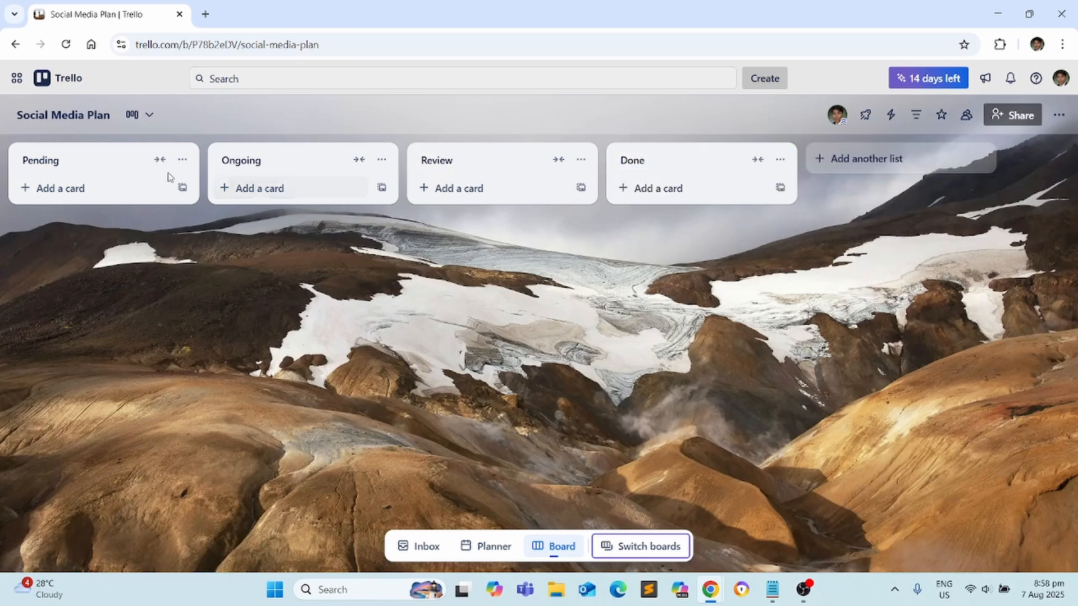
Add a 'Create August Content Calendar' card to Pending and paste its daily-posts description
left_click(31, 192)
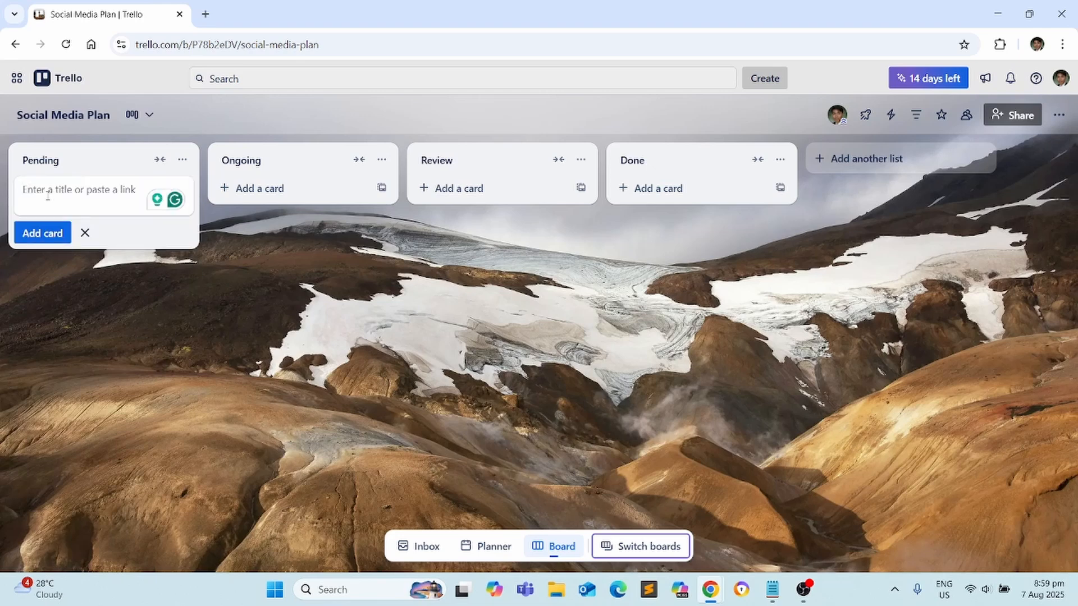
type("Create Aug")
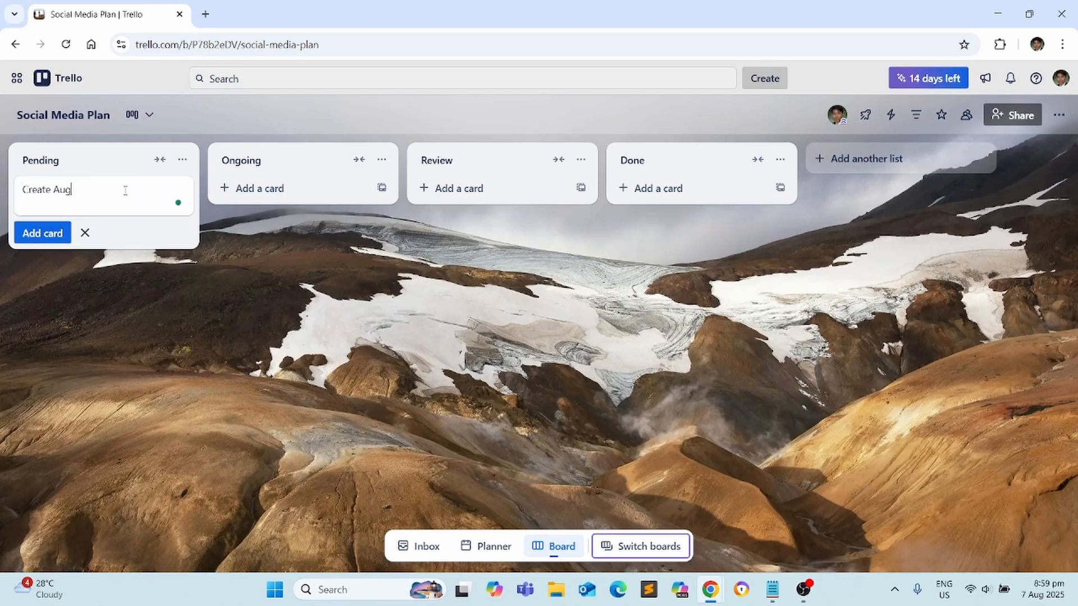
type("ust Content Calendar")
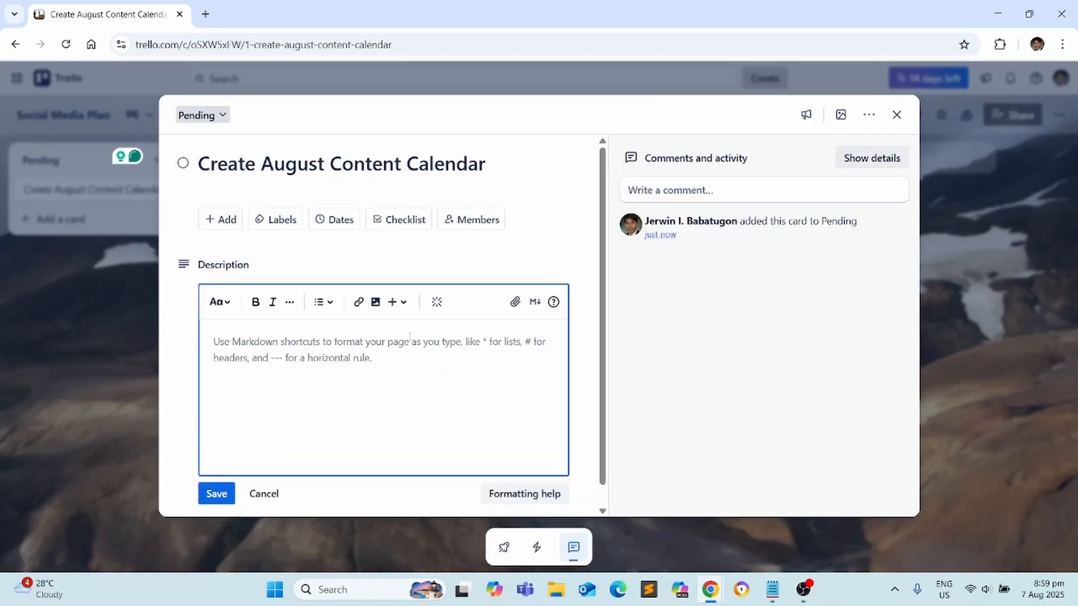
type("Plan daily posts for August Across Facebook, Instagram, and LinkedIn")
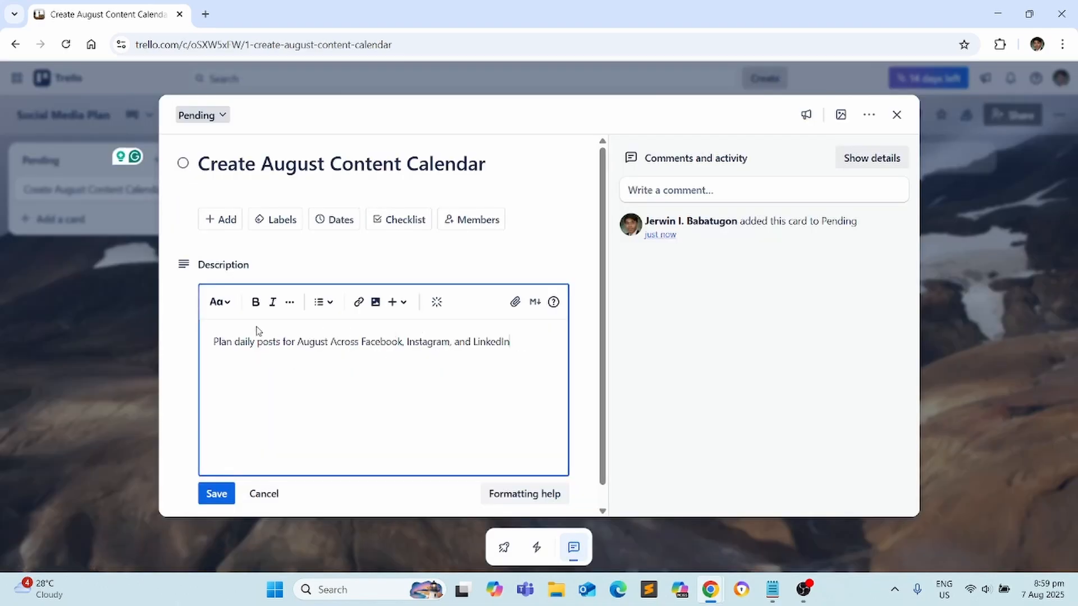
Set the card's due date to Aug 8 at 5:00 PM with a 1 Hour before reminder
left_click(335, 220)
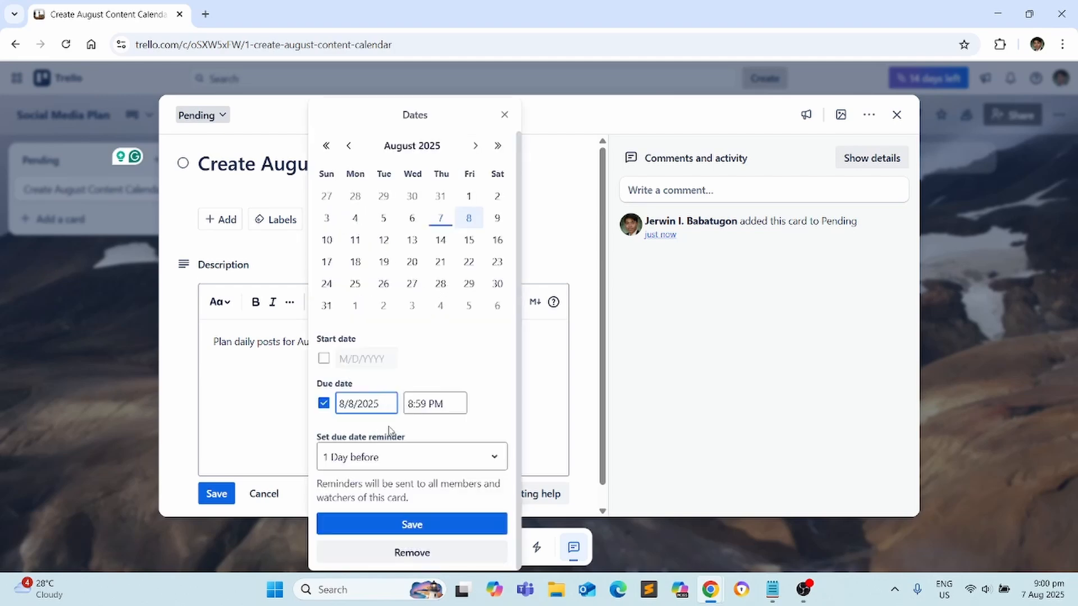
left_click(416, 460)
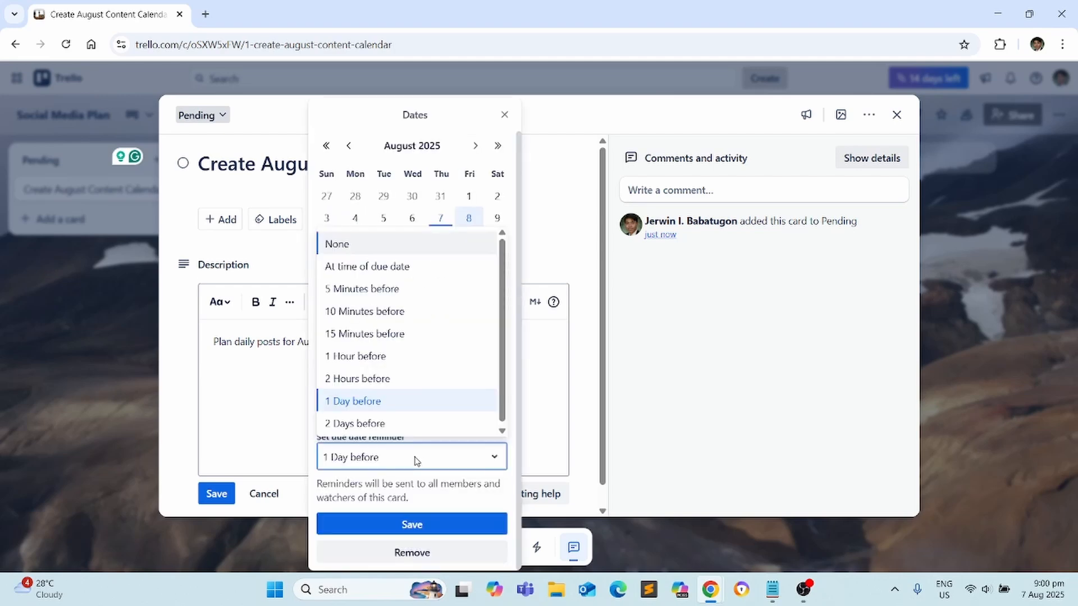
left_click(380, 354)
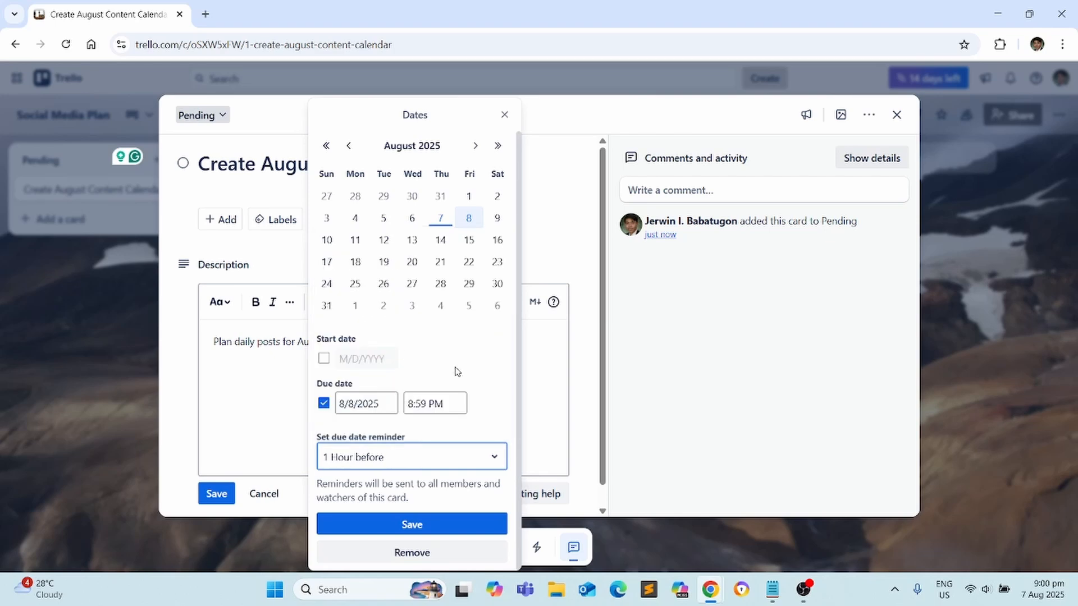
left_click(427, 406)
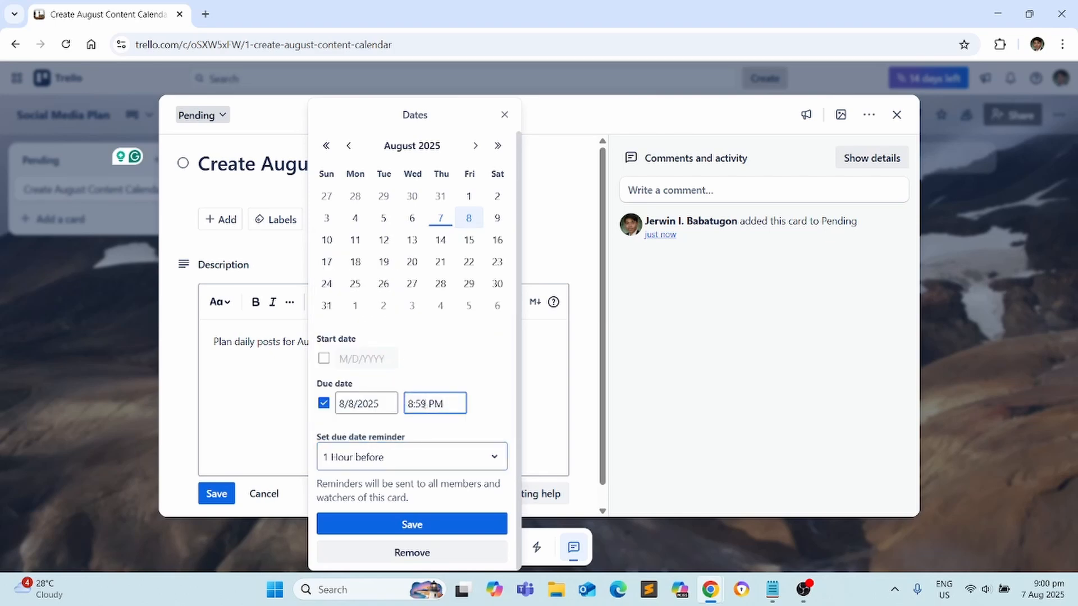
left_click_drag(424, 404, 386, 401)
type("5:00")
left_click(412, 524)
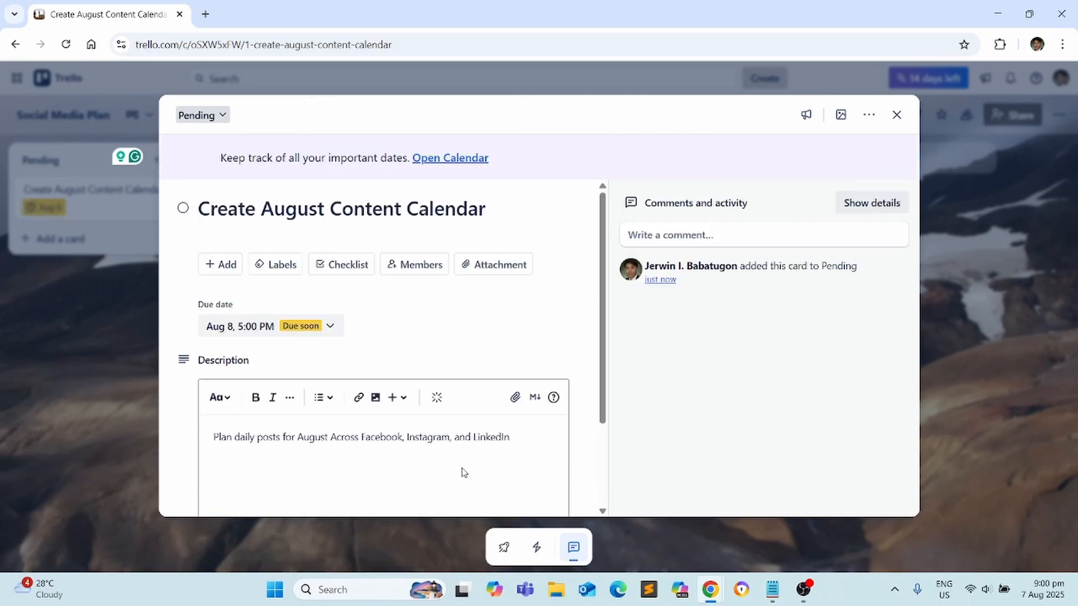
Add a checklist titled 'Checklists' to the card
left_click(353, 272)
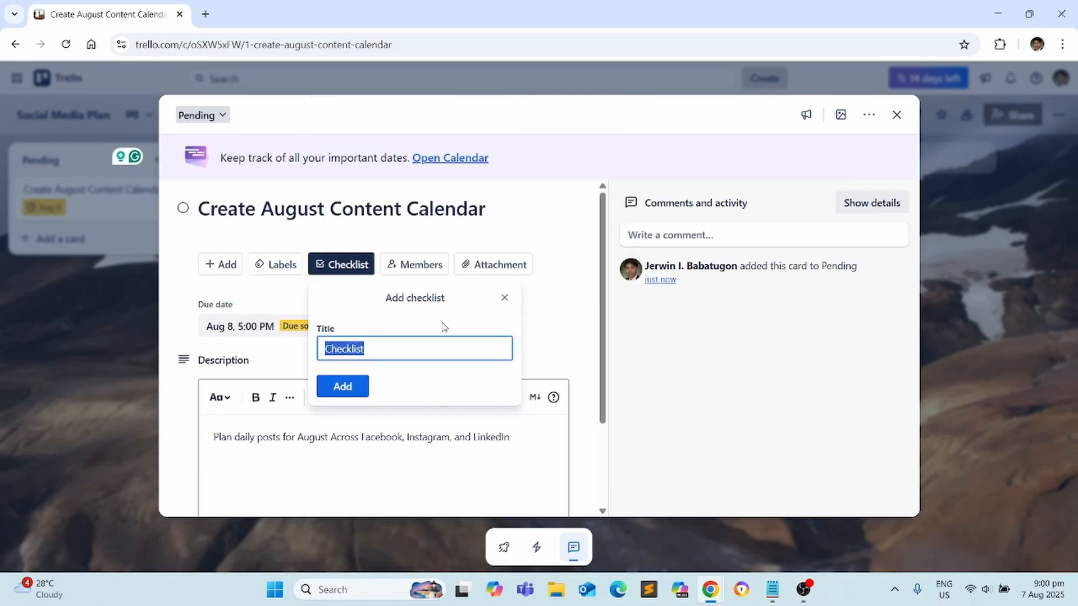
left_click(470, 354)
type("s")
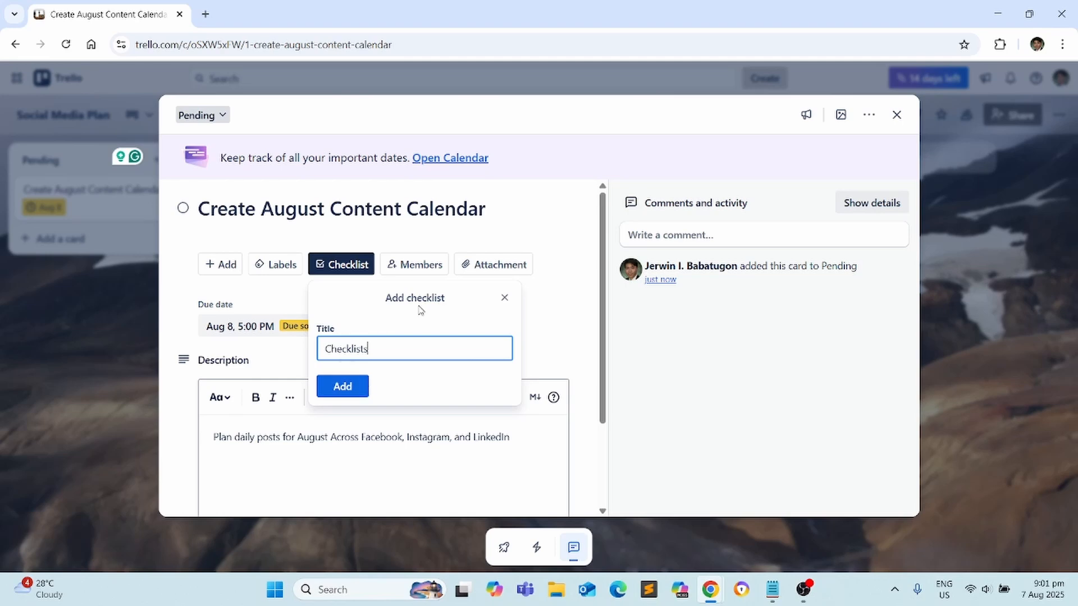
key("Return")
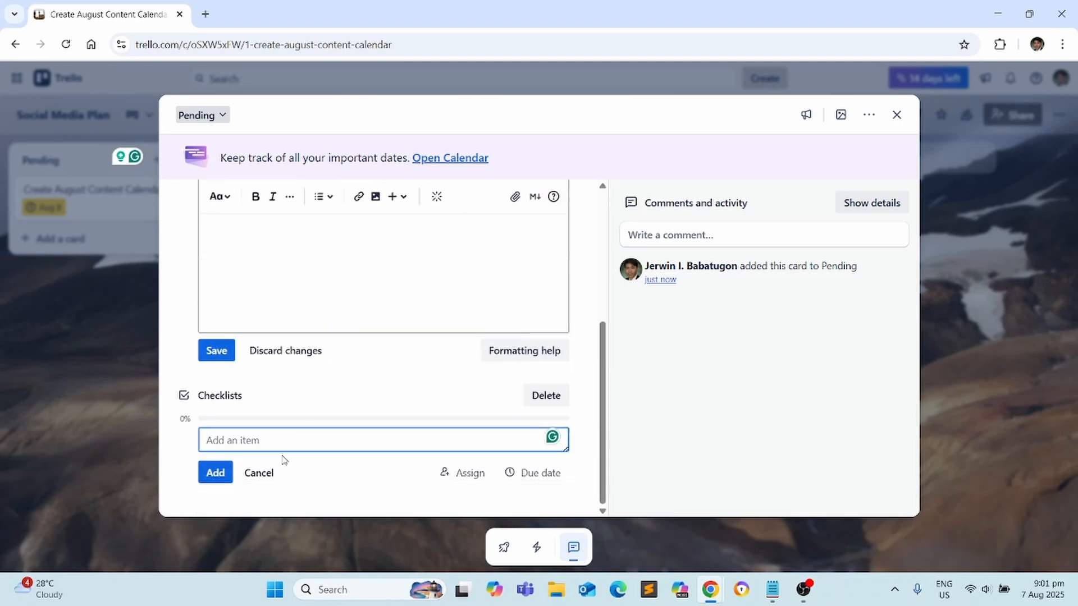
Add four checklist items: Review key dates, Choose post themes for each week, Draft content ideas, Send draft calendar to client for approval
type("Review key dates (holidays, events, promos)")
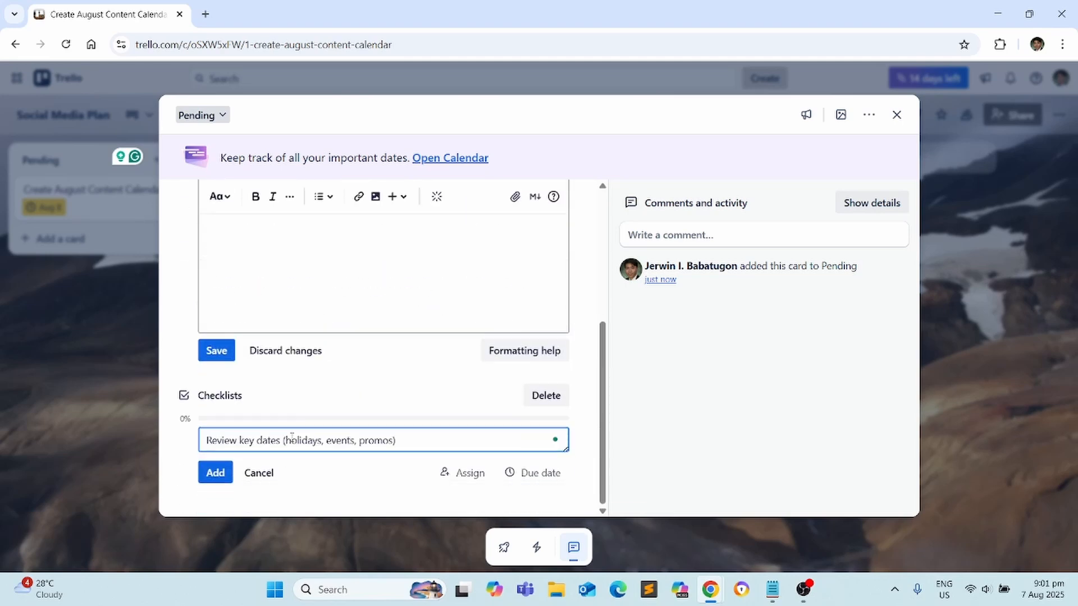
left_click(223, 475)
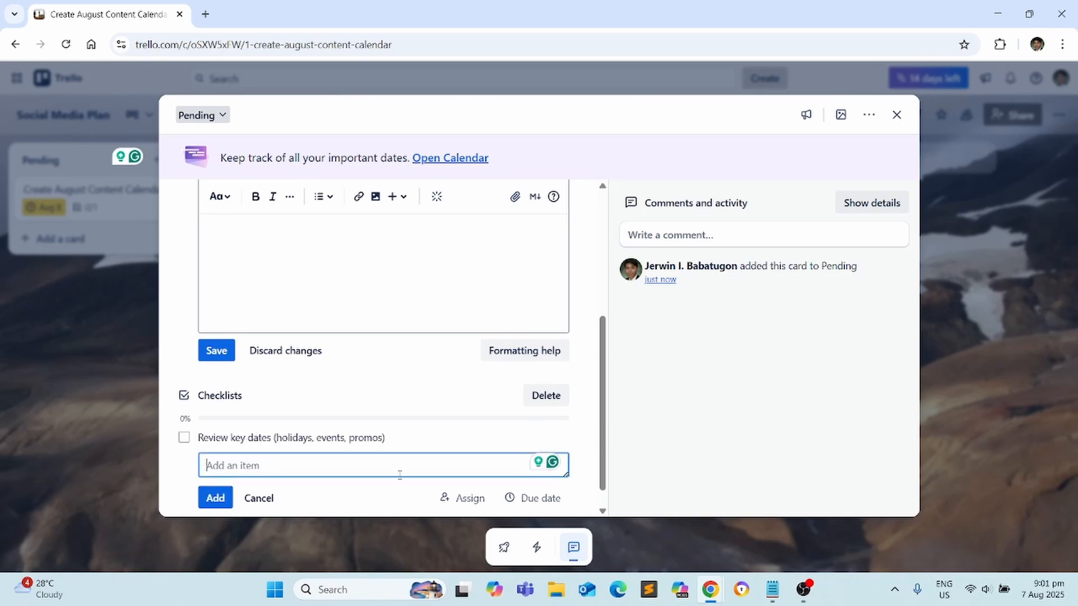
type("Choose post themes for each week")
key("Return")
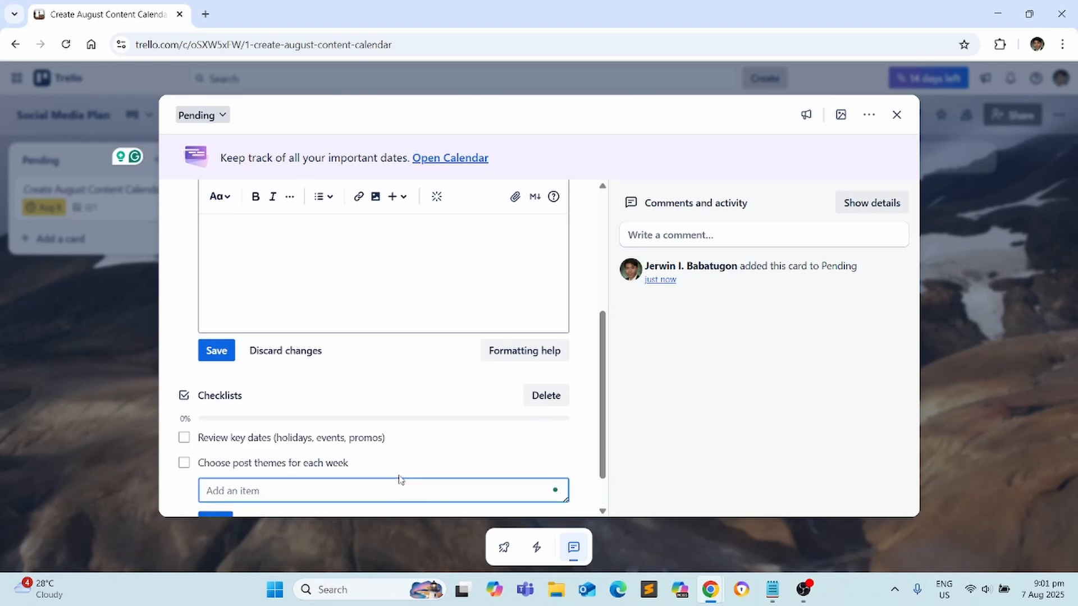
type("Draft content ideas")
key("Return")
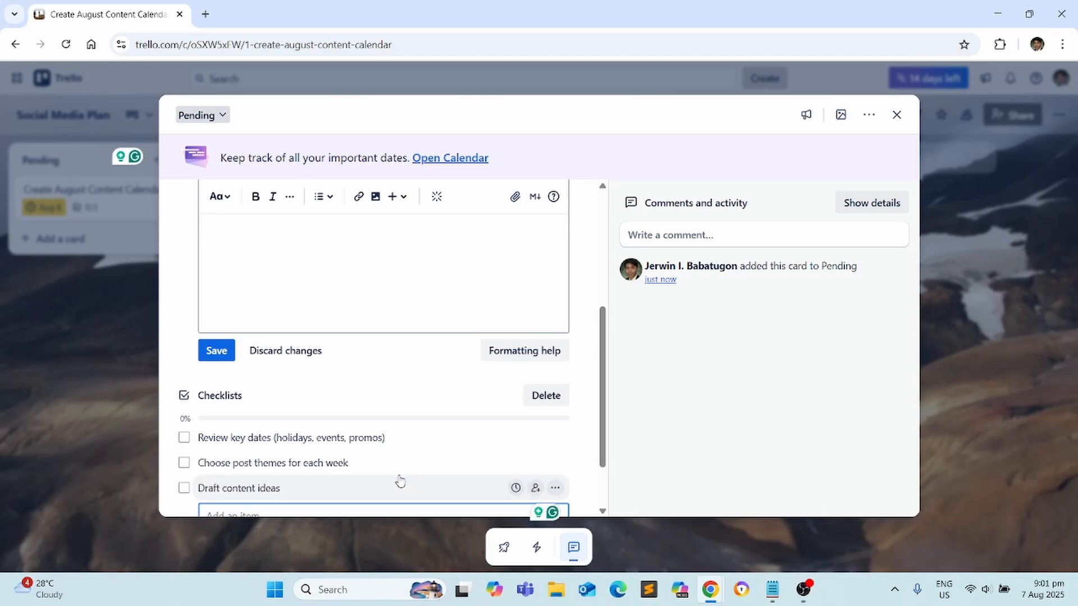
type("Send dra")
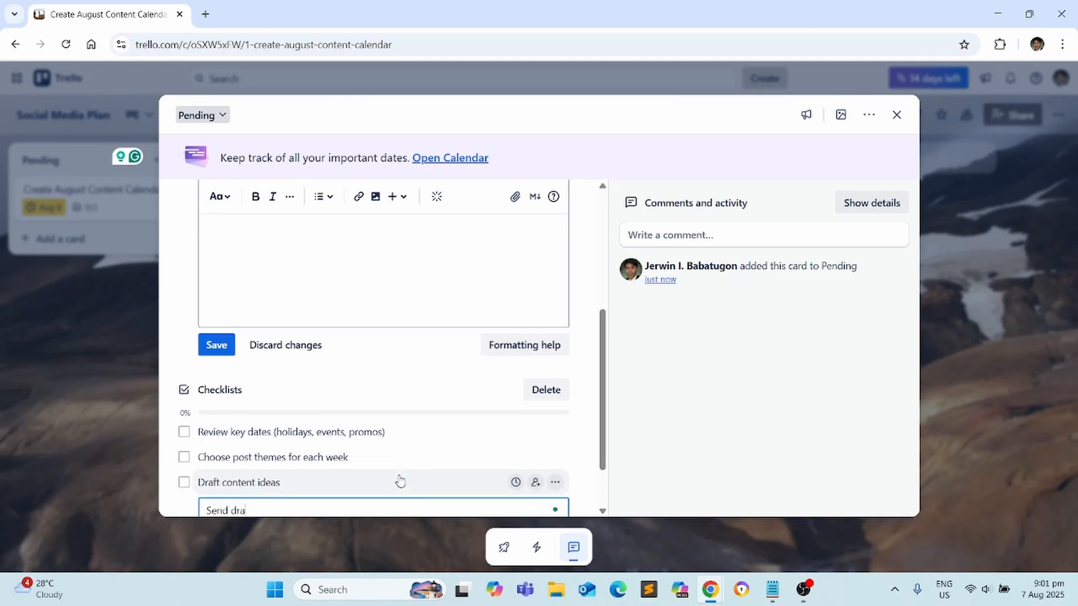
type("ft calendar to client for approval")
key("Return")
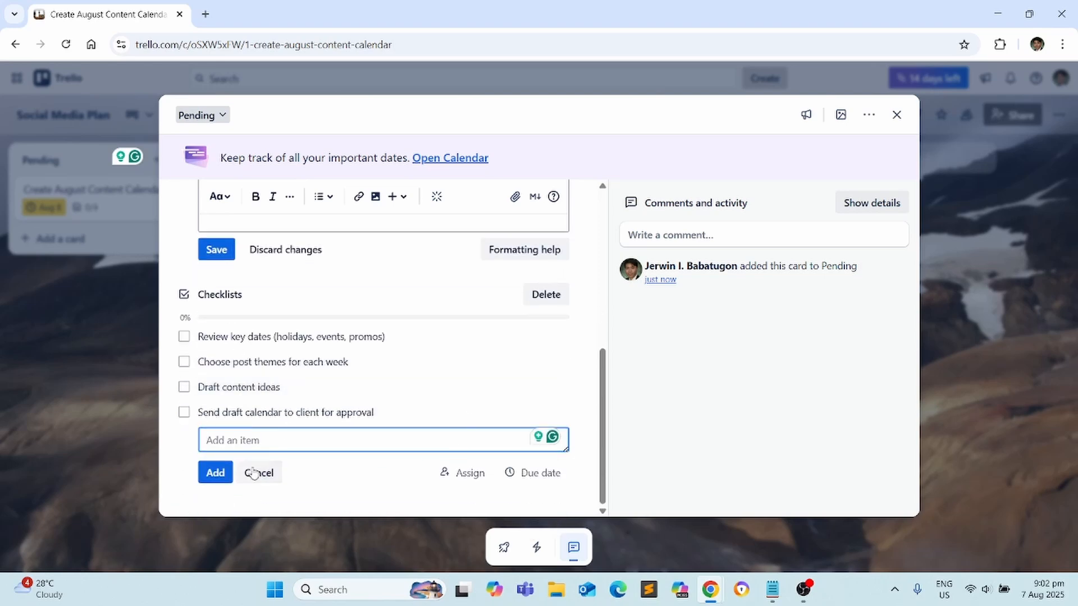
left_click(171, 442)
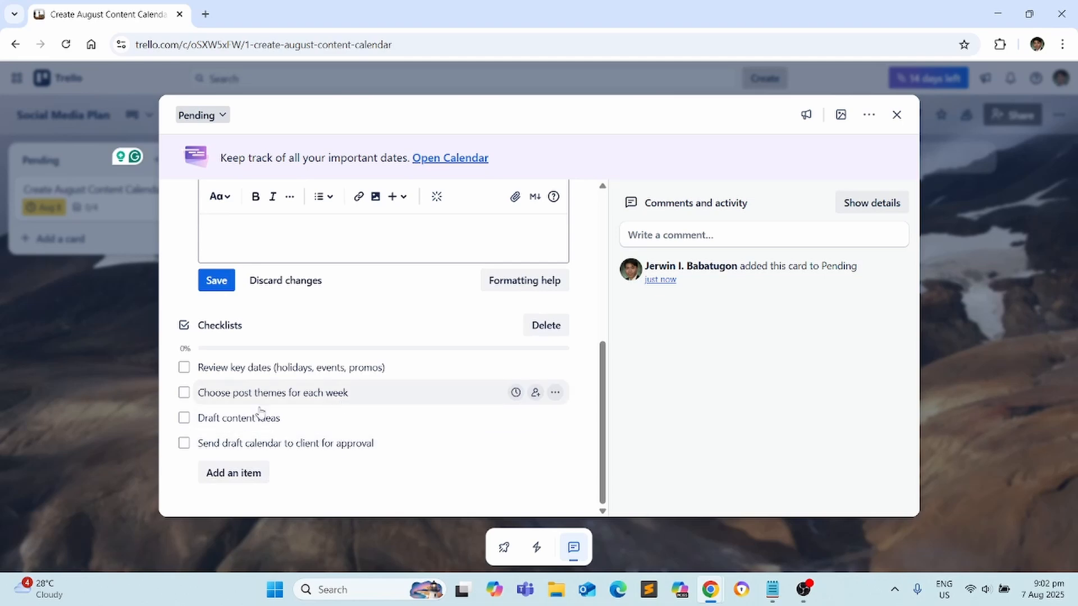
Tick and untick the first three checklist items, leaving them all unchecked
left_click(185, 368)
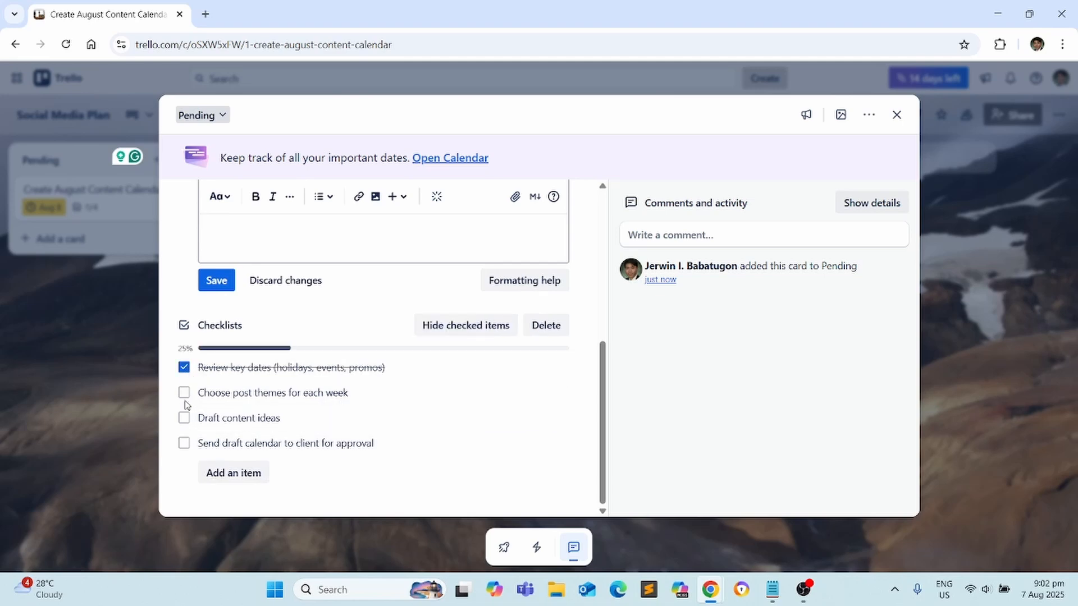
left_click(184, 368)
left_click(184, 393)
left_click(185, 419)
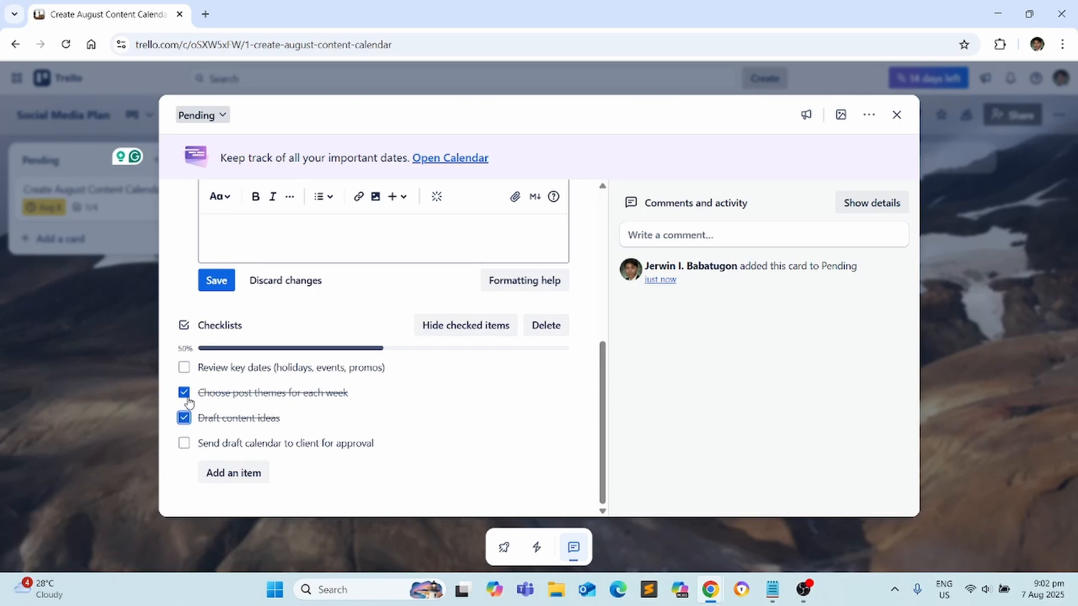
left_click(184, 393)
left_click(184, 418)
scroll(477, 327, "up", 4)
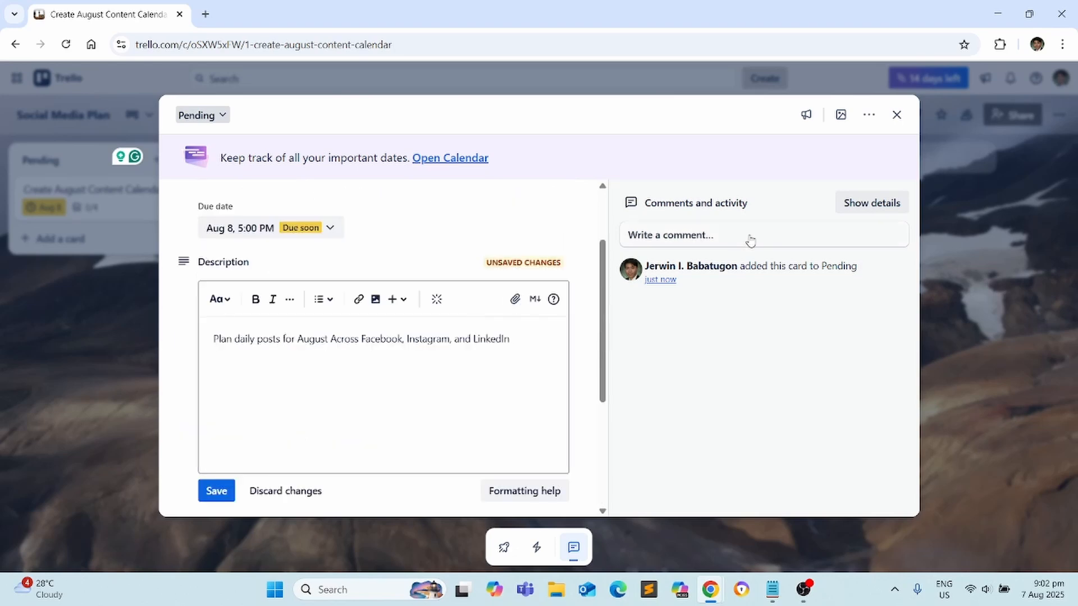
Assign a board member to Create August Content Calendar, save its description and close the card
scroll(430, 269, "up", 2)
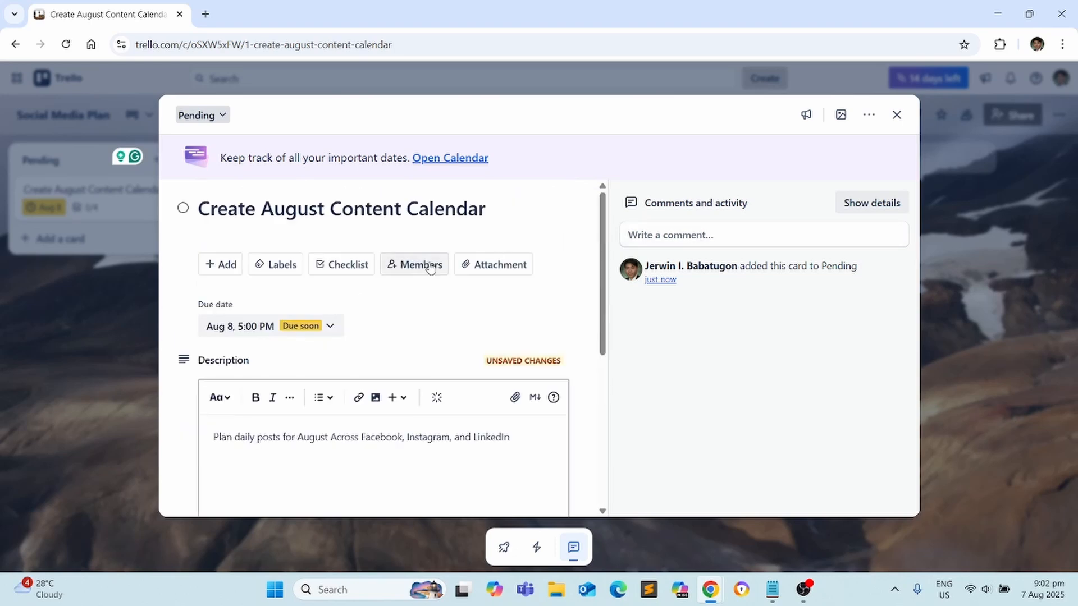
left_click(427, 264)
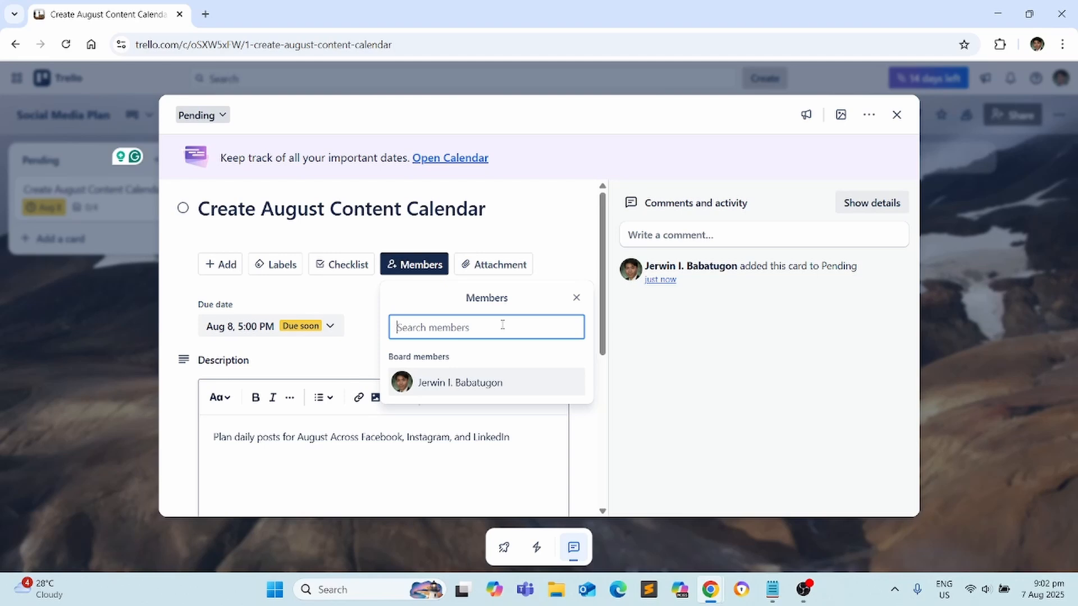
left_click(461, 383)
left_click(543, 236)
scroll(268, 306, "down", 4)
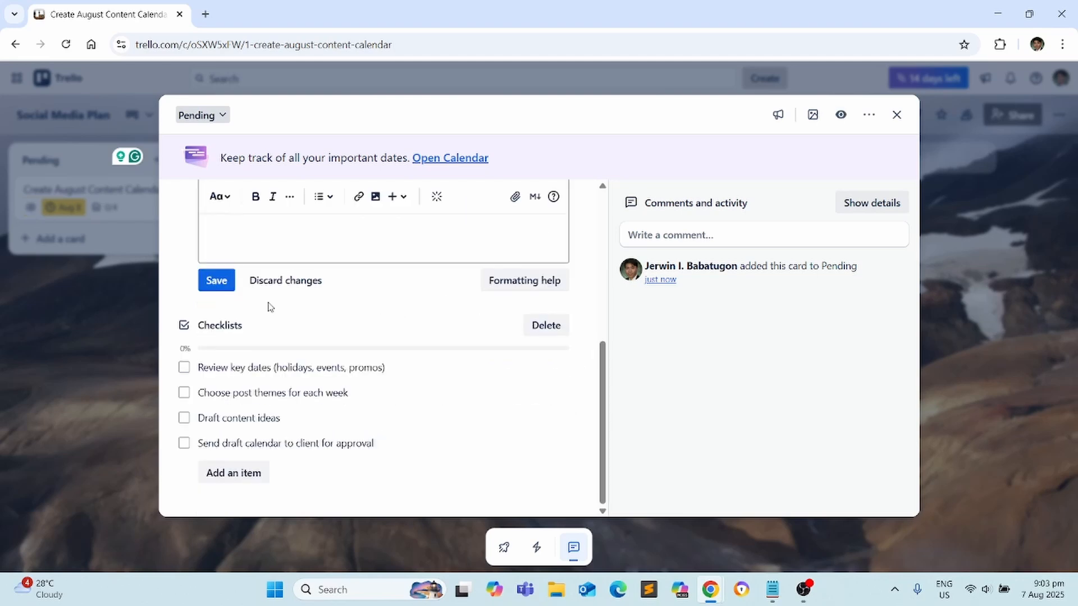
left_click(224, 282)
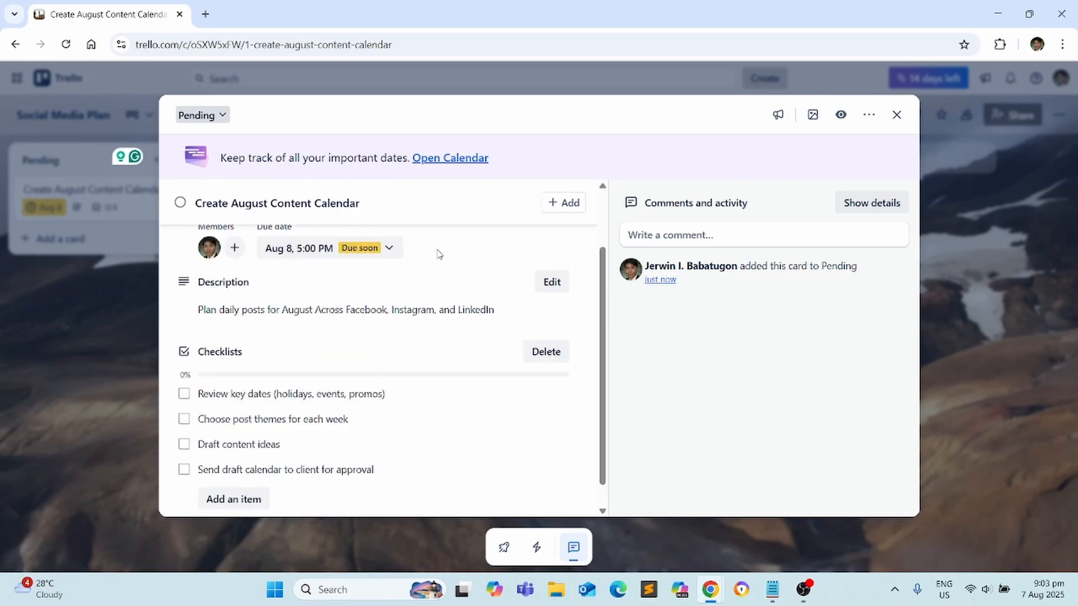
left_click(897, 115)
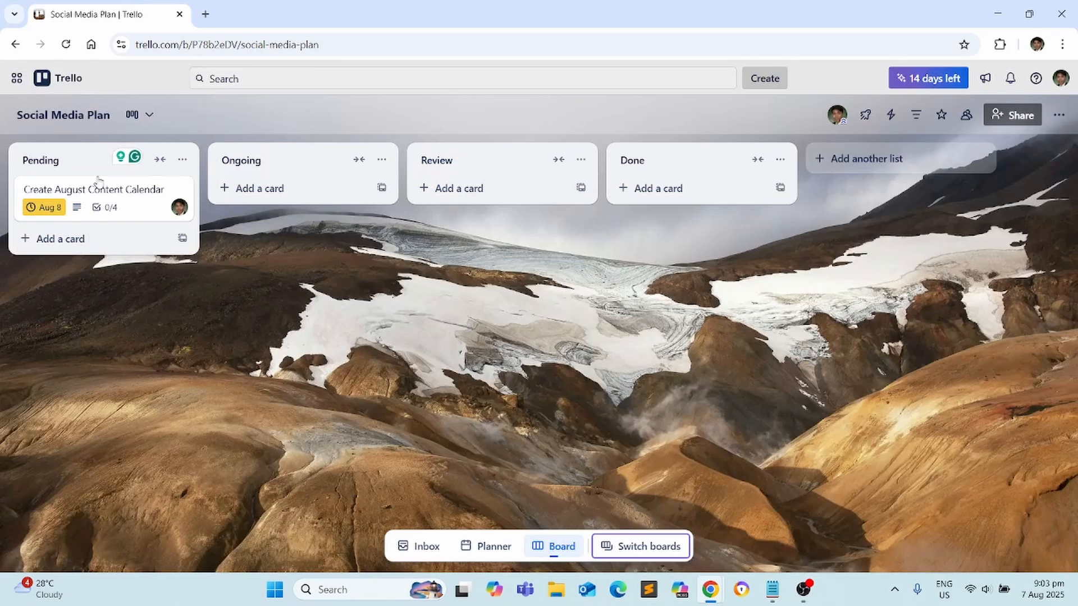
Add cards 'Design Graphics for Week 2 Posts' and 'Schedule Posts' to the Pending list
left_click(65, 240)
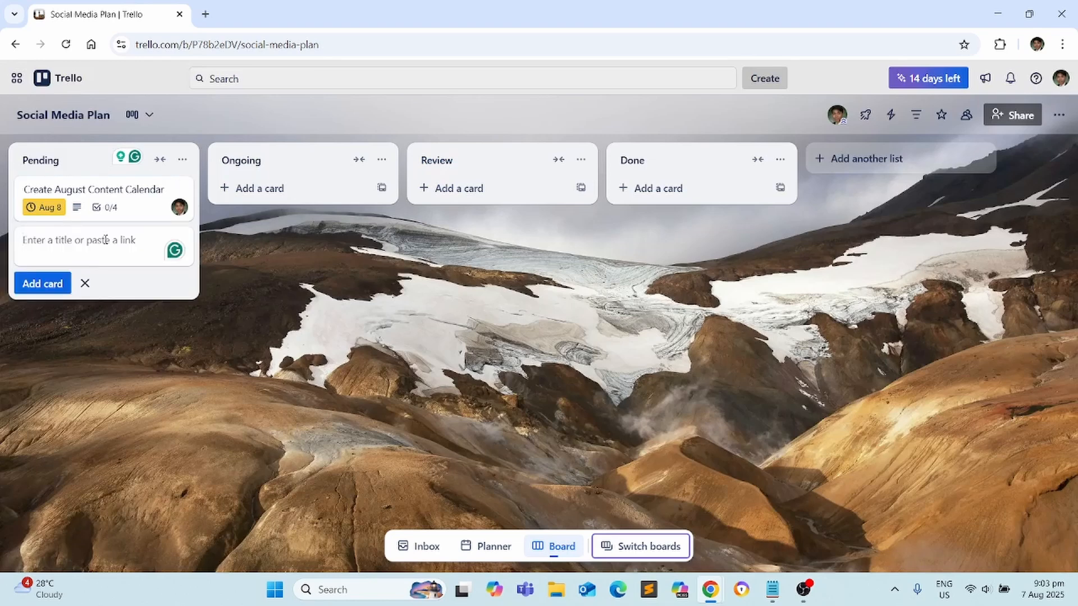
type("Design Graphics for Week 2 Posts")
key("Return")
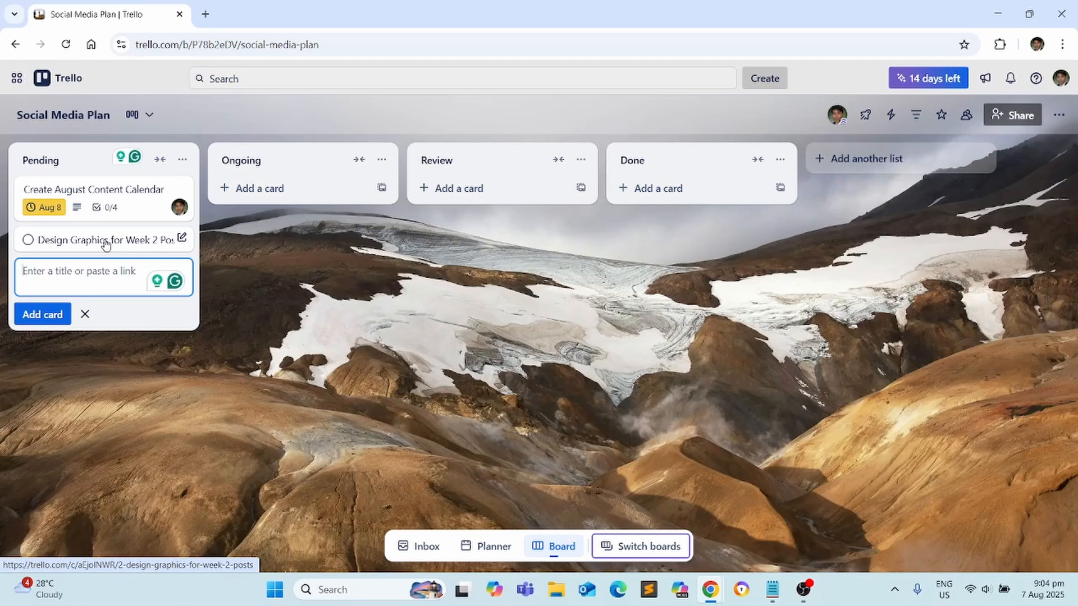
type("Schedule Posts")
key("Return")
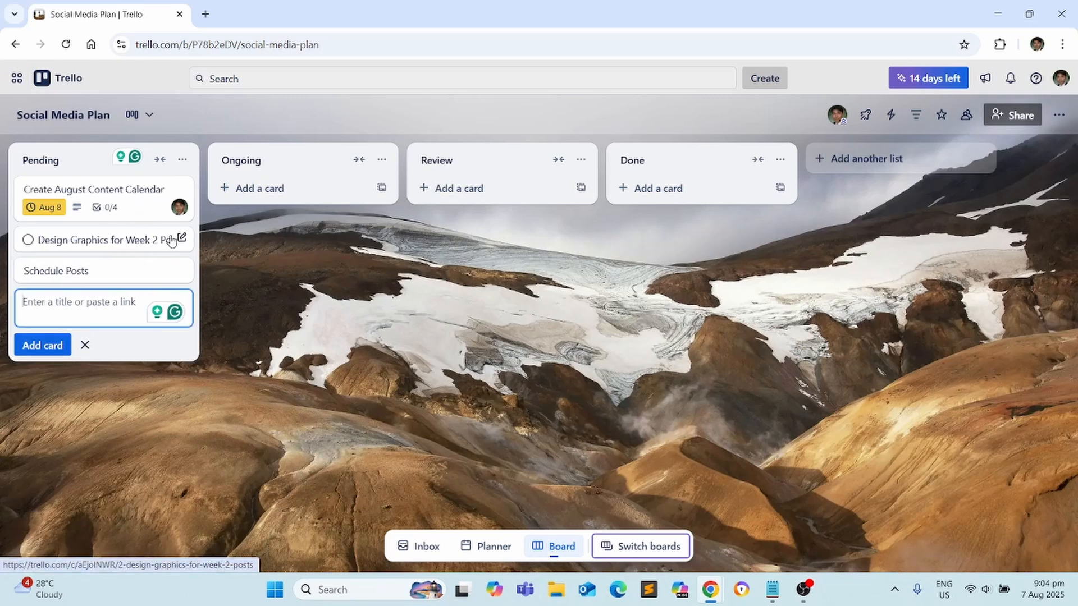
left_click(631, 268)
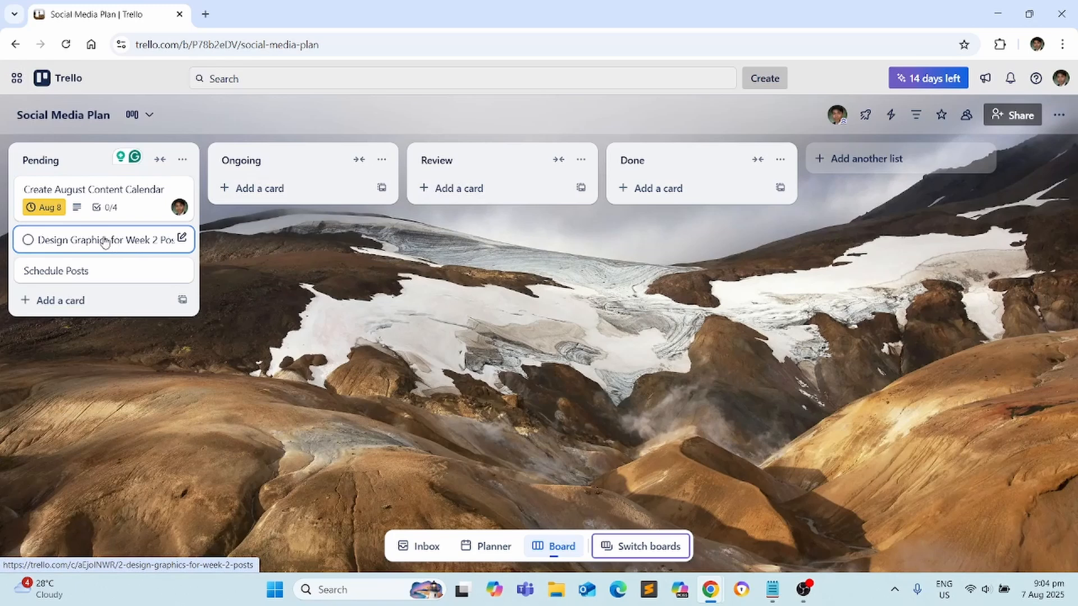
Drag Create August Content Calendar through Review into Done, then toggle the 'Cards assigned to me' filter on and off
left_click_drag(133, 188, 512, 191)
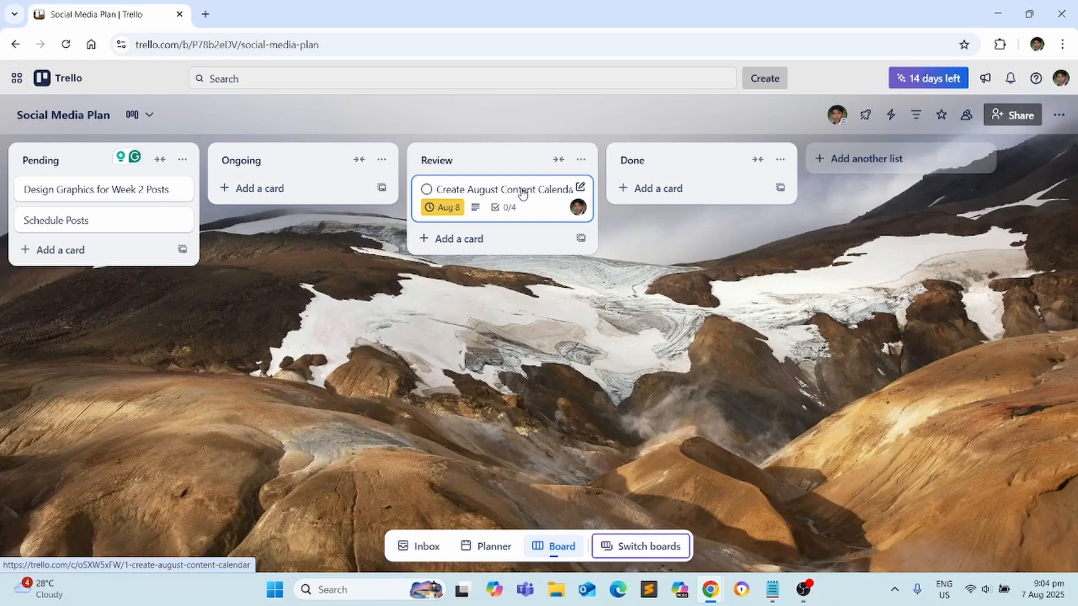
left_click_drag(522, 192, 657, 174)
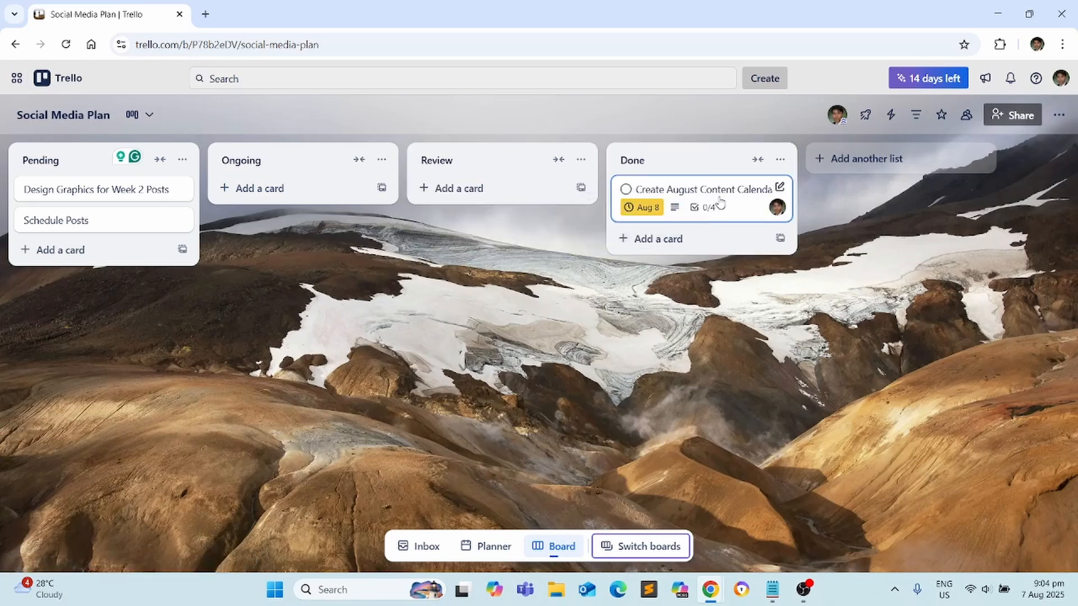
left_click(916, 115)
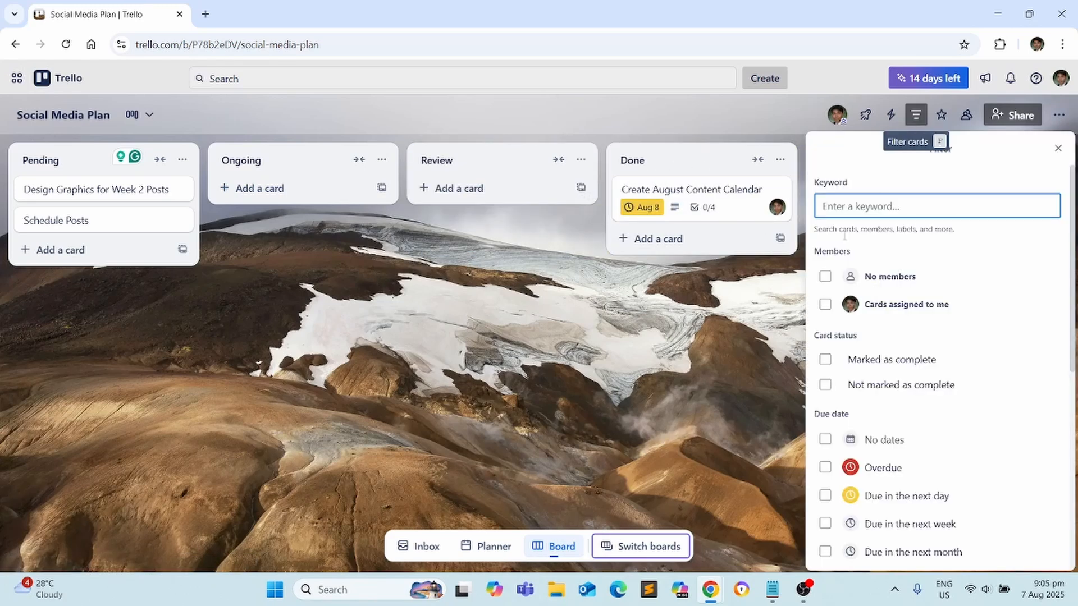
left_click(878, 307)
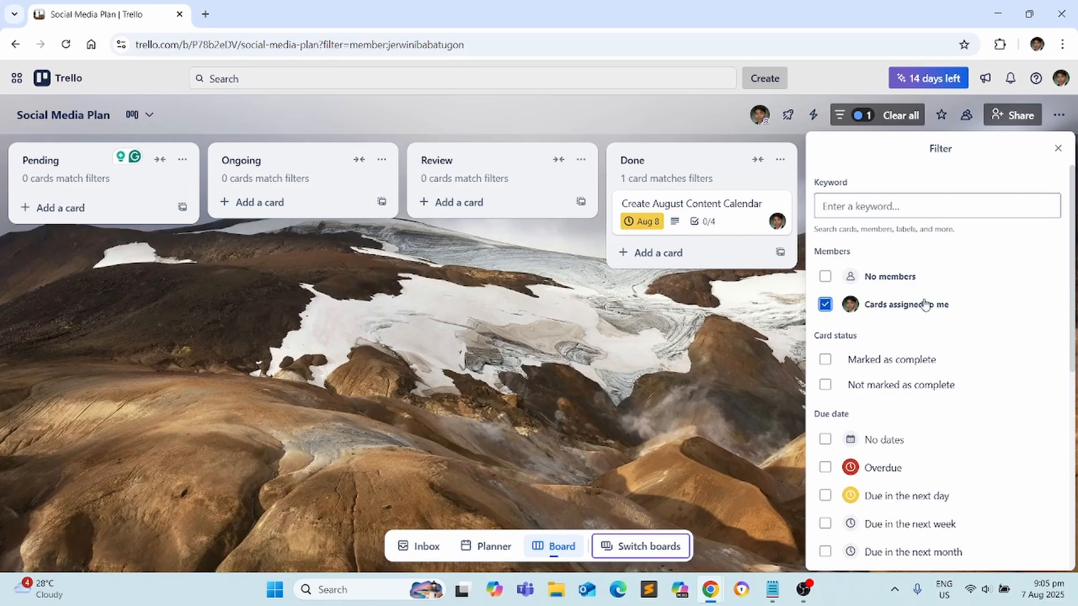
left_click(924, 305)
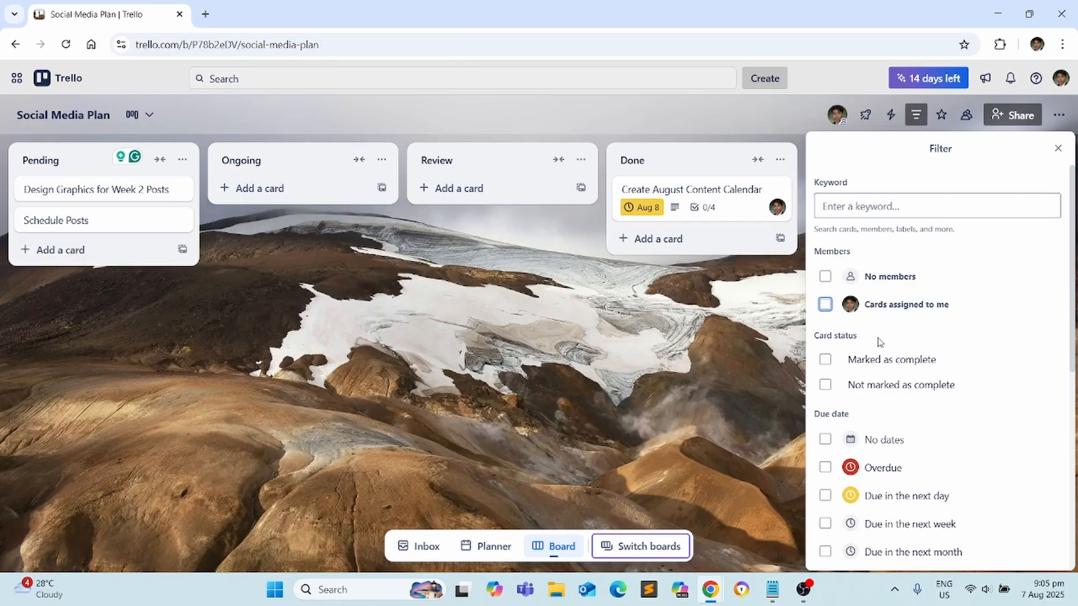
left_click(915, 115)
Share the Social Media Plan board as a Member with another account, entered by e-mail address
left_click(1002, 119)
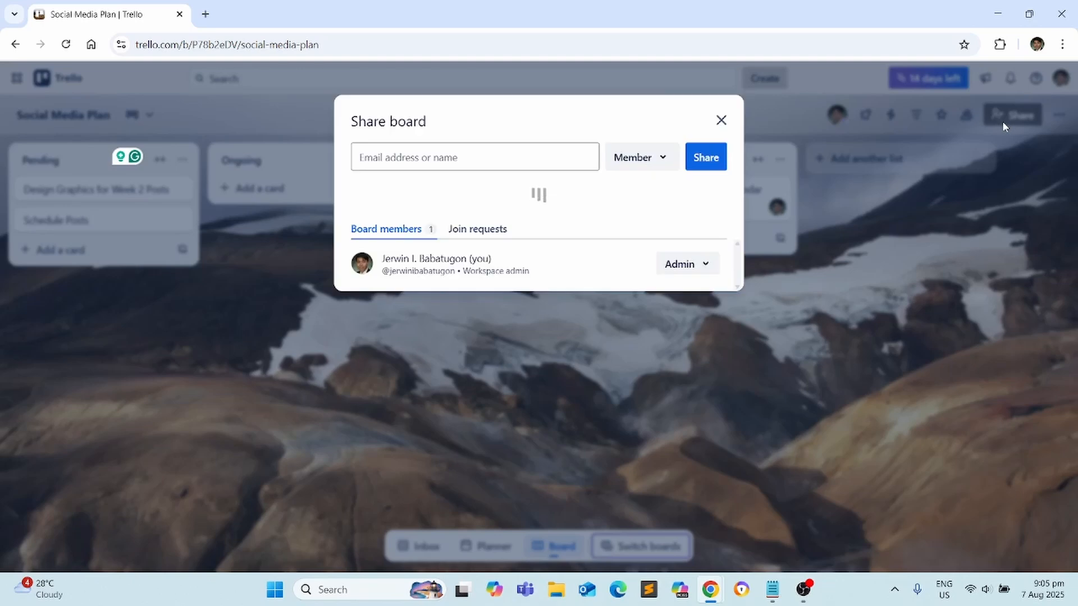
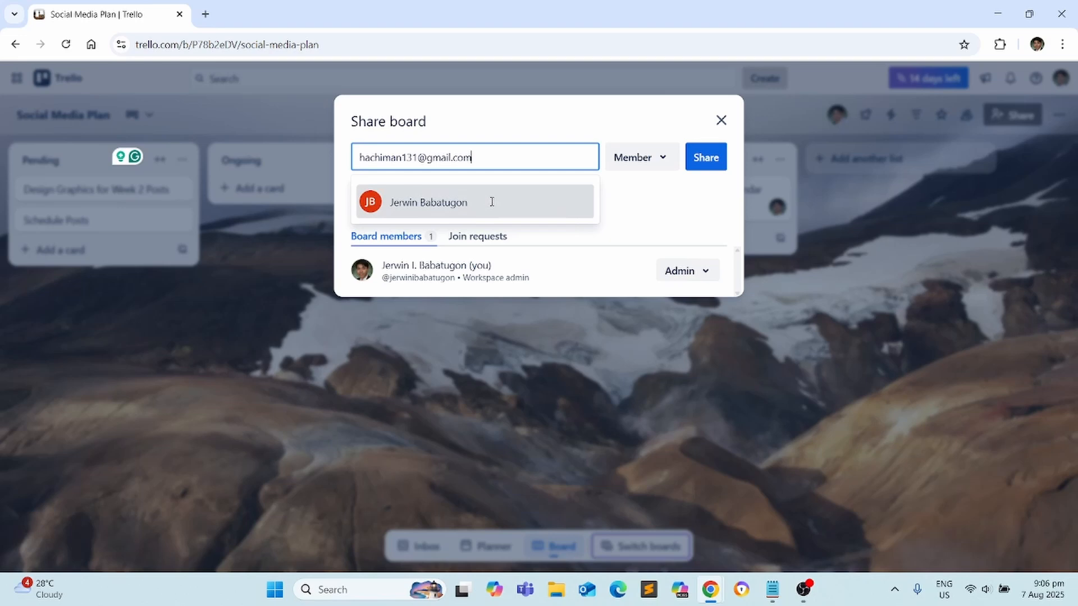
left_click(492, 203)
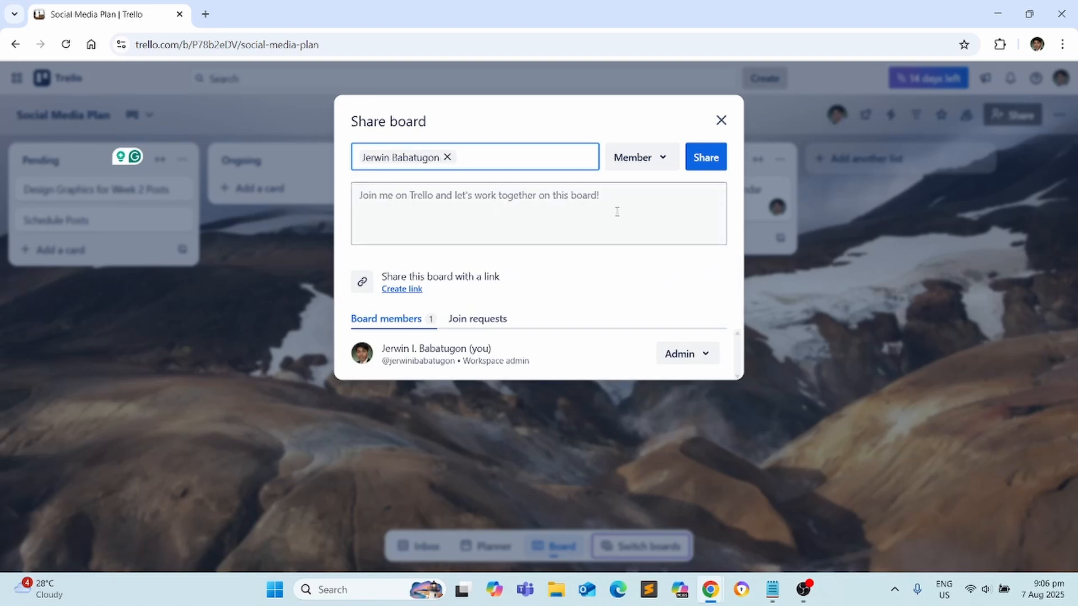
left_click(707, 163)
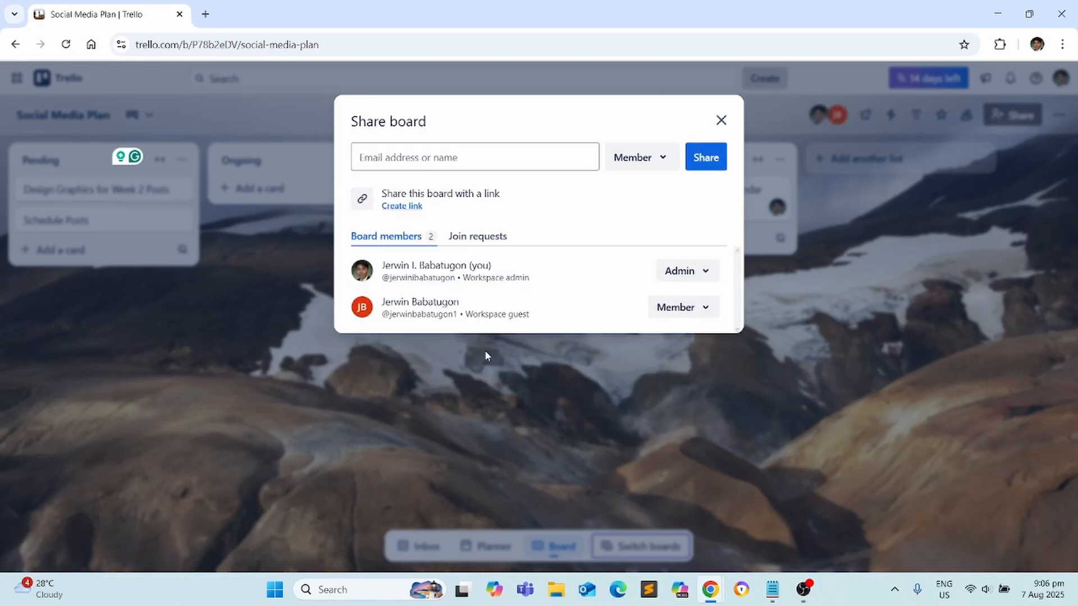
left_click(797, 275)
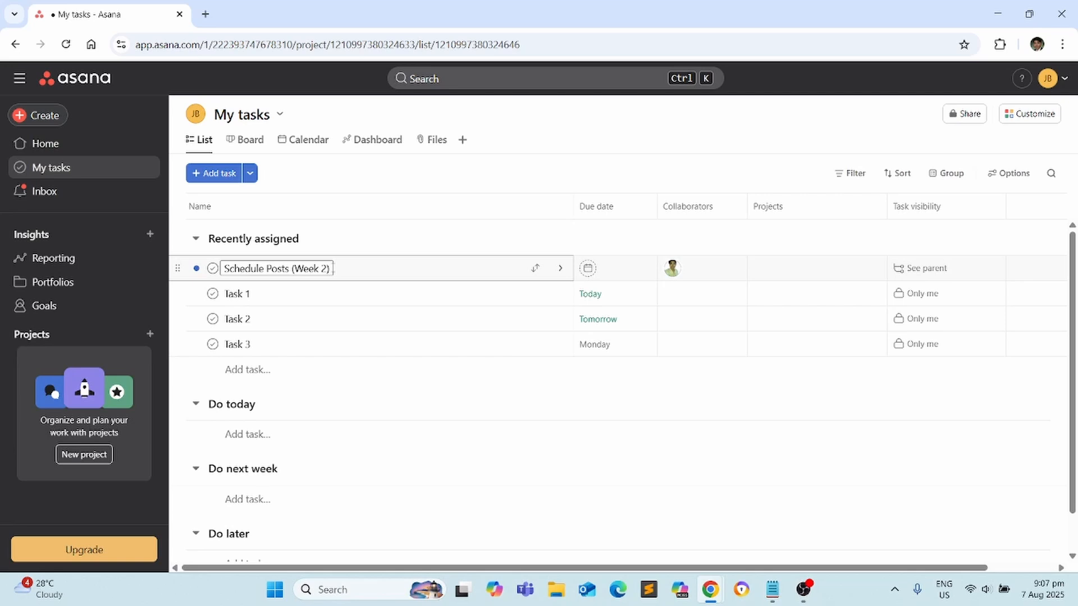
Create a blank Asana project named 'Project 1'
left_click(58, 114)
left_click(125, 142)
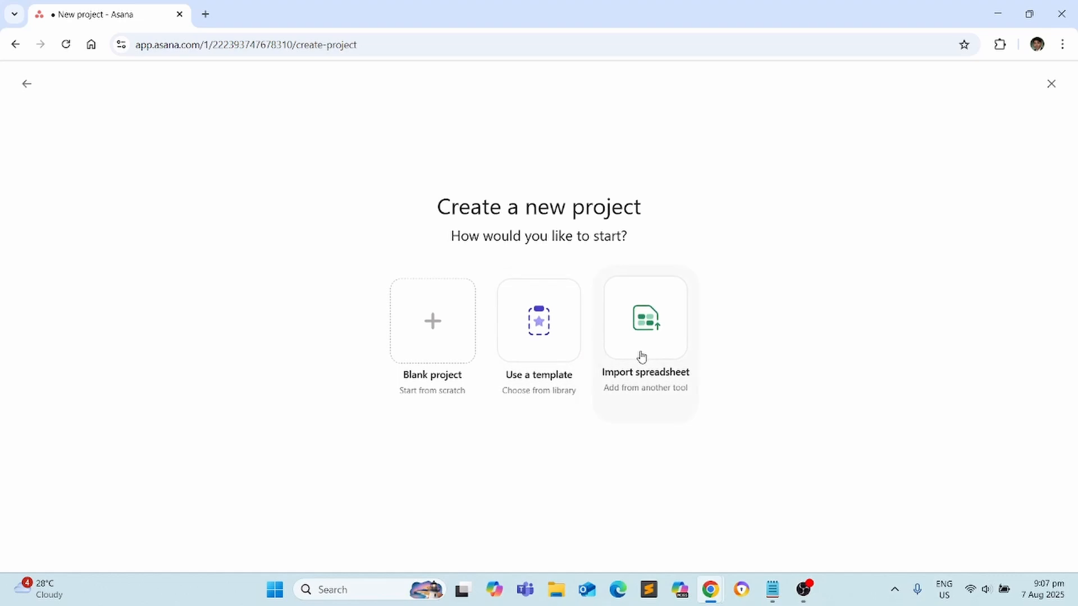
left_click(472, 345)
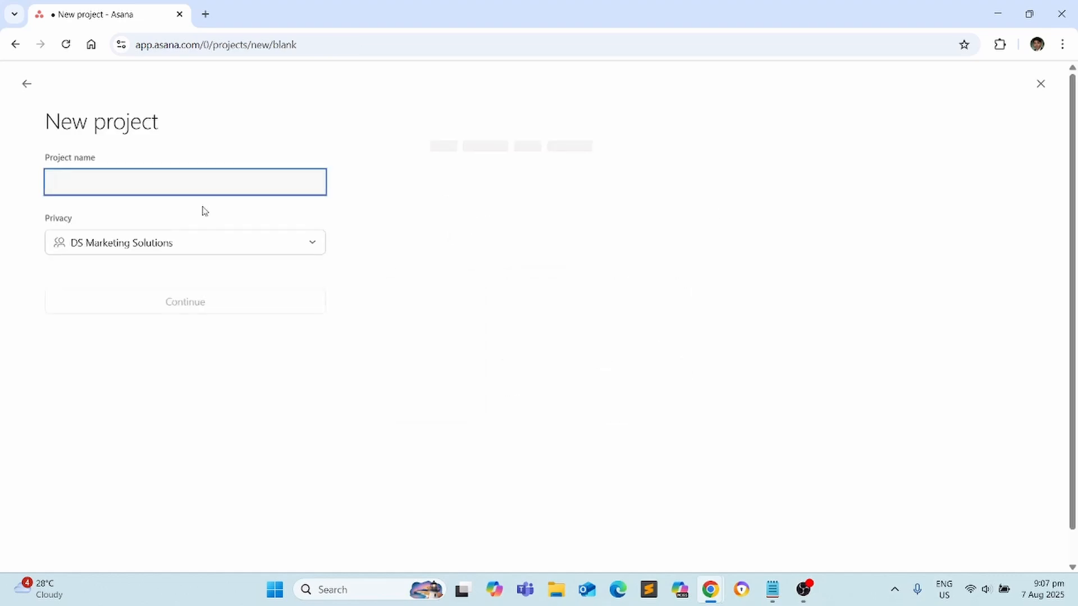
left_click(222, 193)
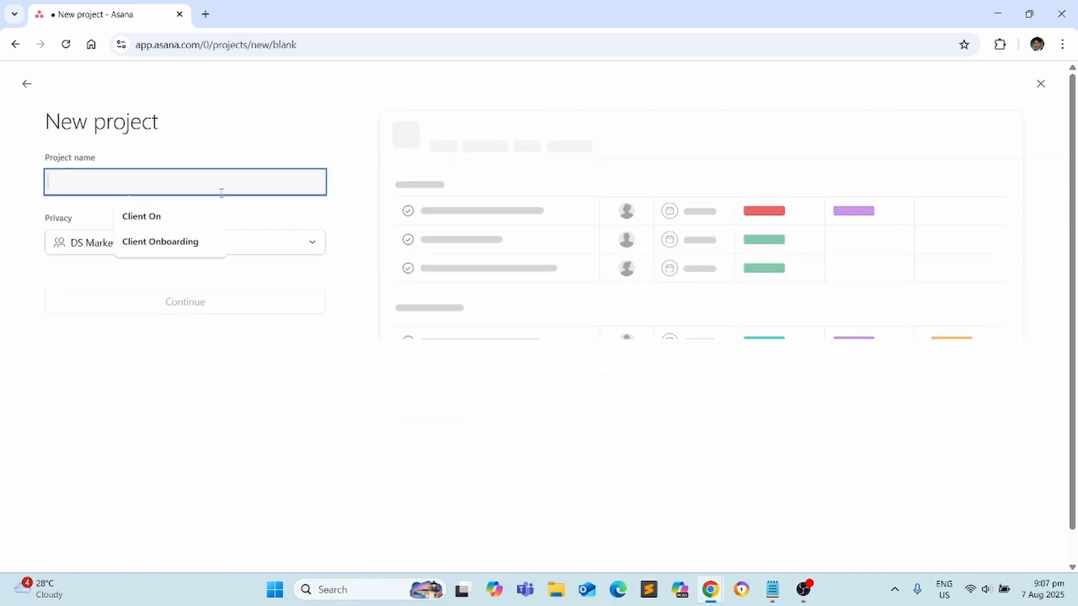
type("Cl")
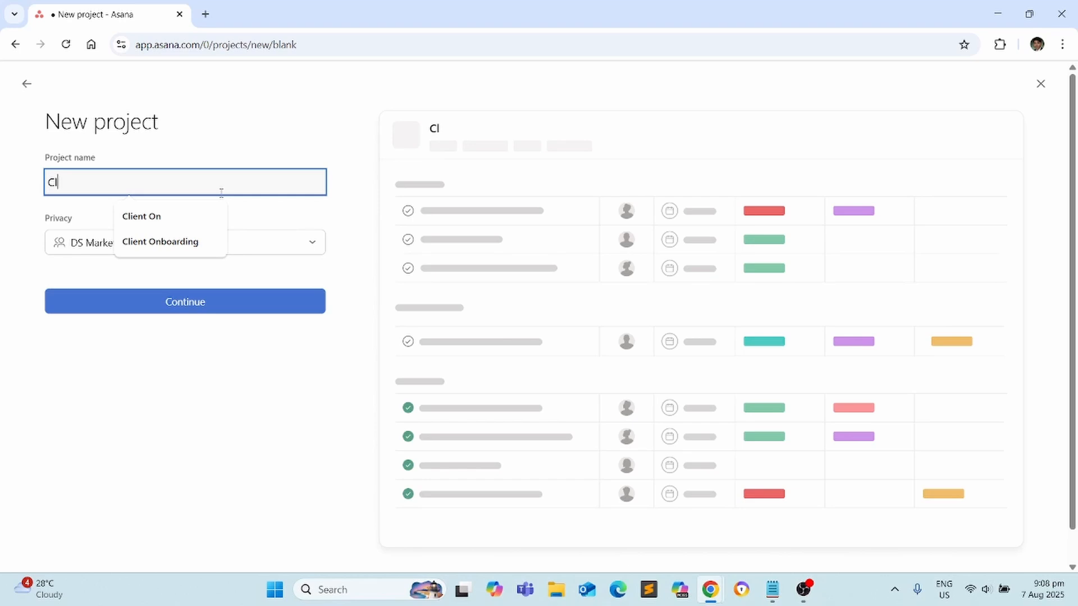
key("BackSpace")
key("BackSpace")
type("Project 1")
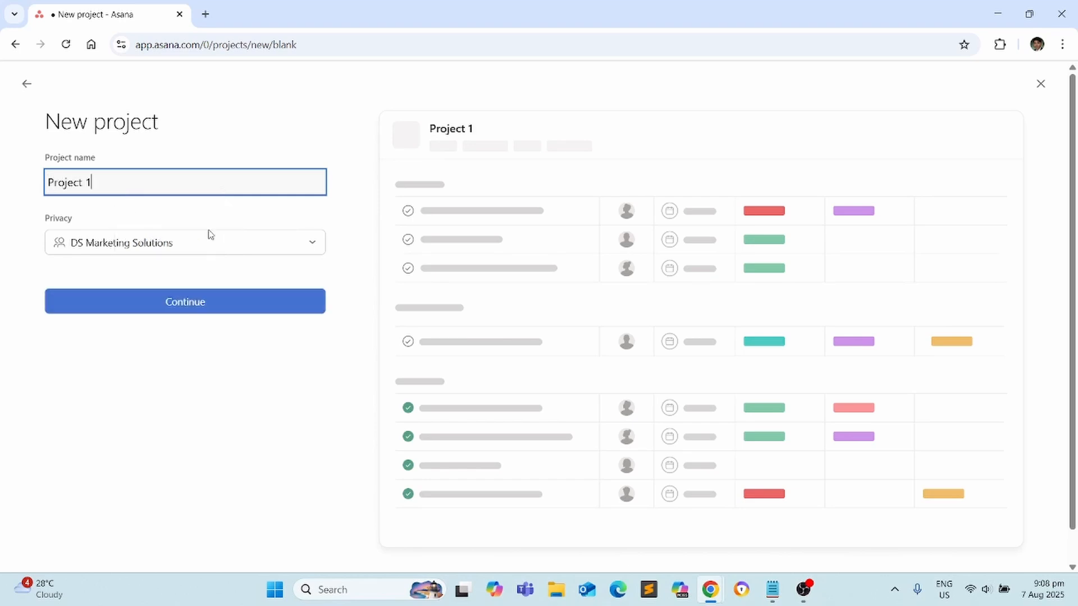
left_click(190, 302)
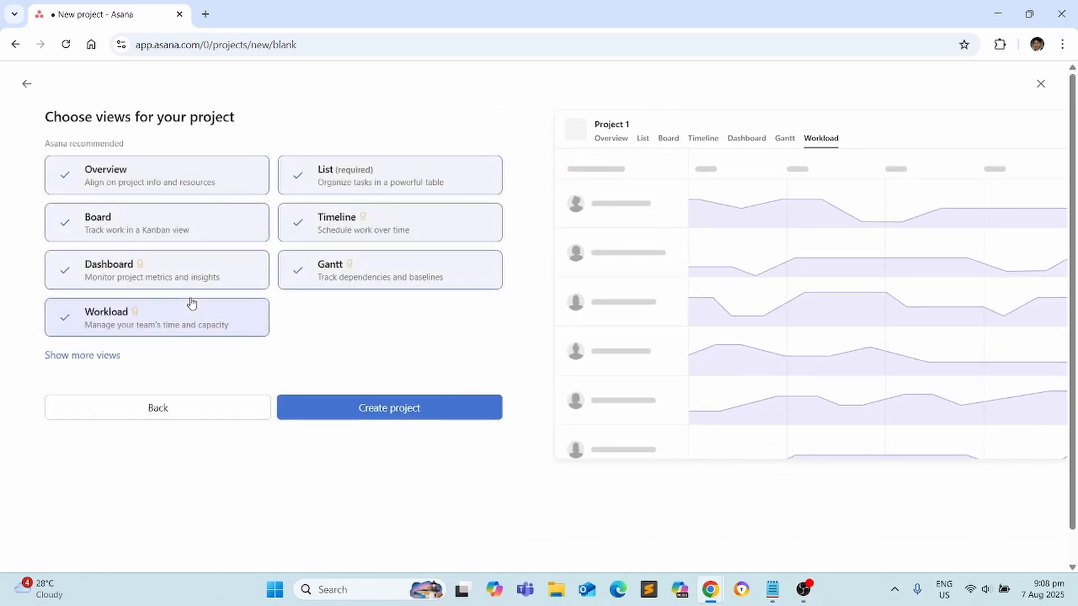
left_click(438, 409)
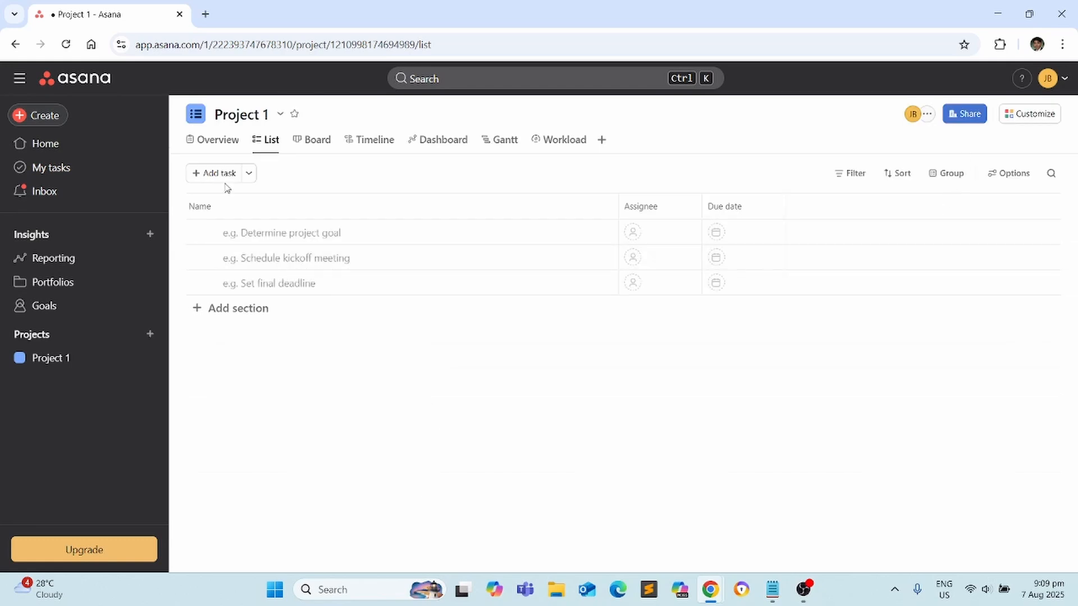
Invite a collaborator to Project 1 by e-mail address
left_click(972, 116)
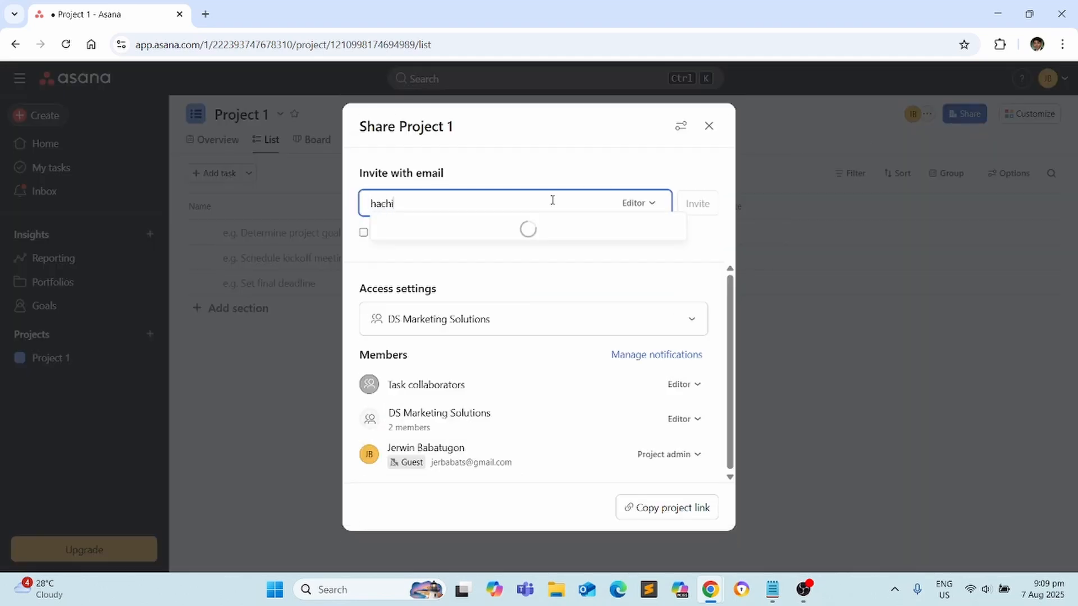
left_click(556, 240)
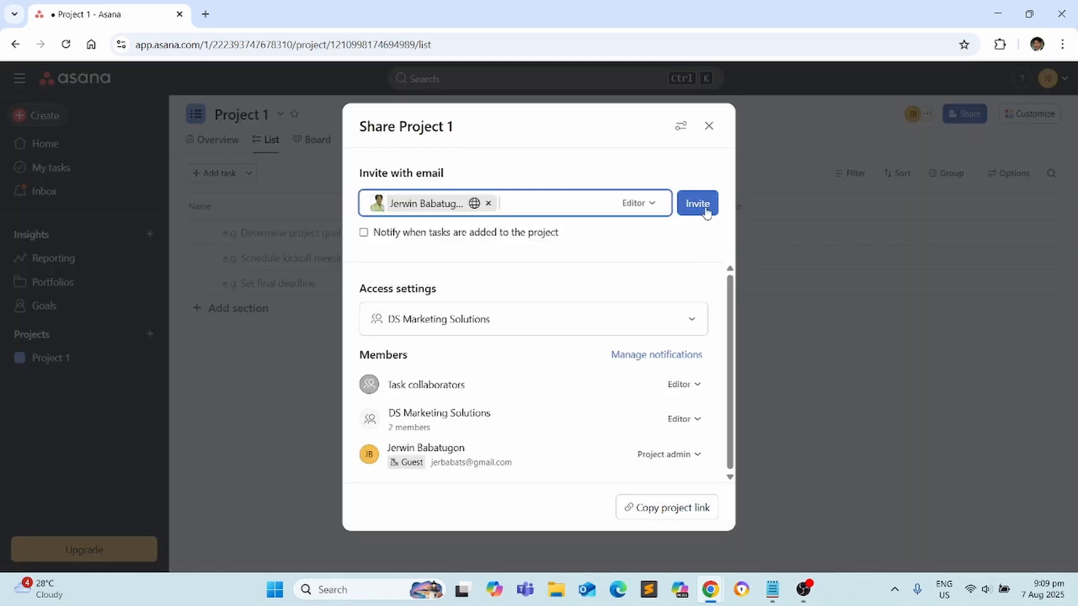
left_click(697, 204)
left_click(709, 125)
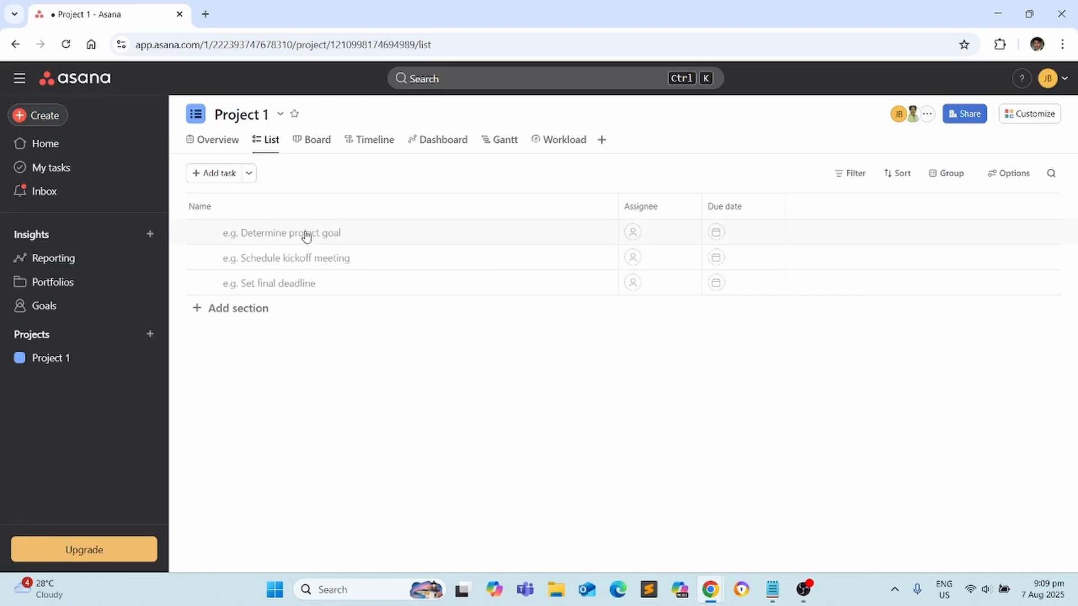
Add tasks 'Draft Content Week 1' and 'Design Graphics for Week 1', then open Draft Content Week 1
left_click(214, 173)
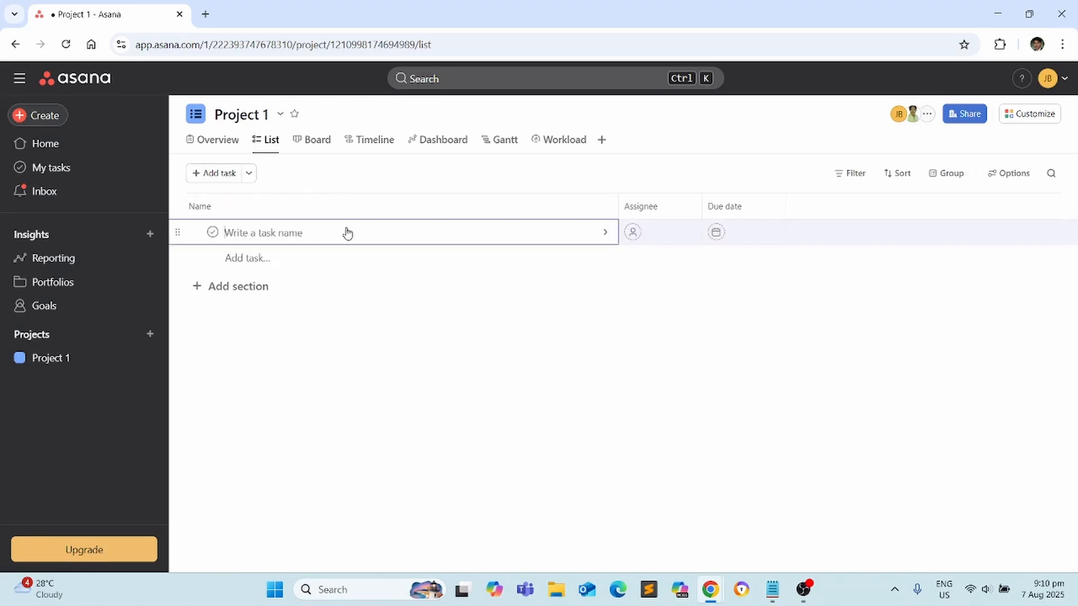
type("Draft Content Week 1")
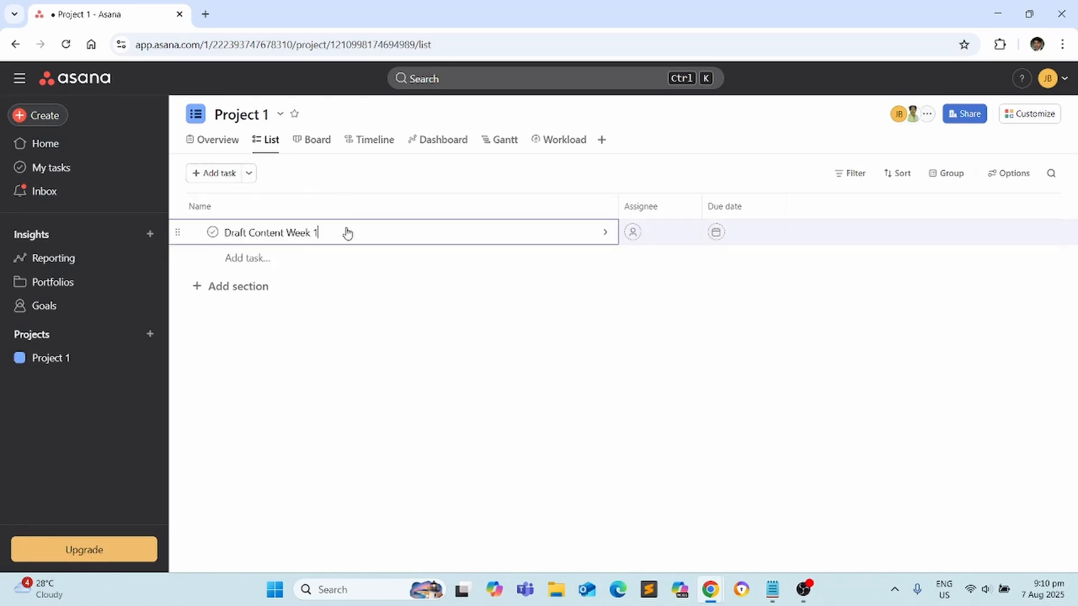
key("Return")
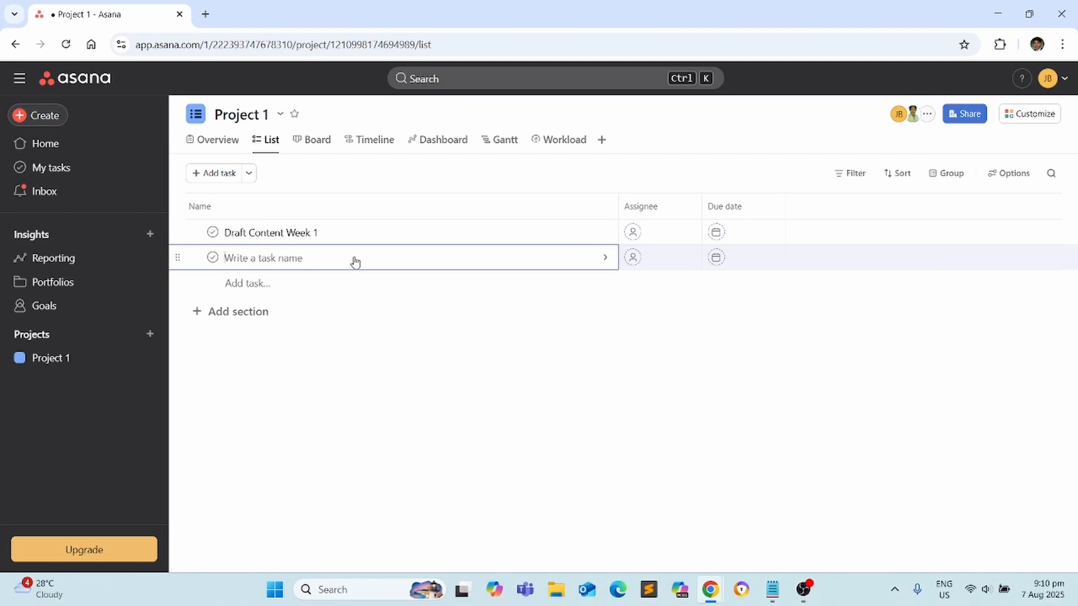
type("Design Graphics for Week 1")
key("Tab")
left_click(318, 287)
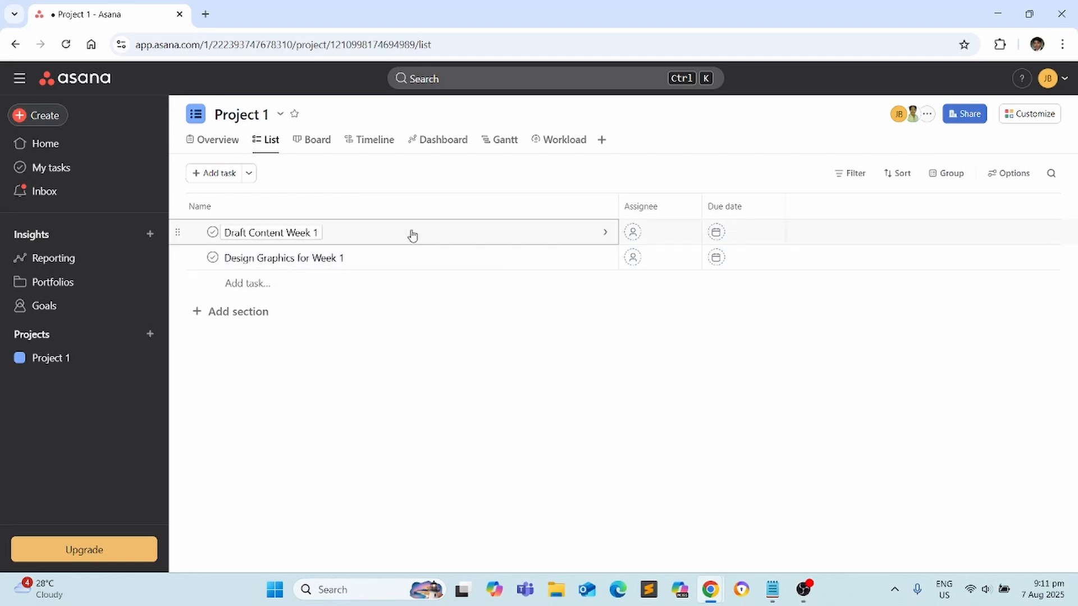
left_click(542, 234)
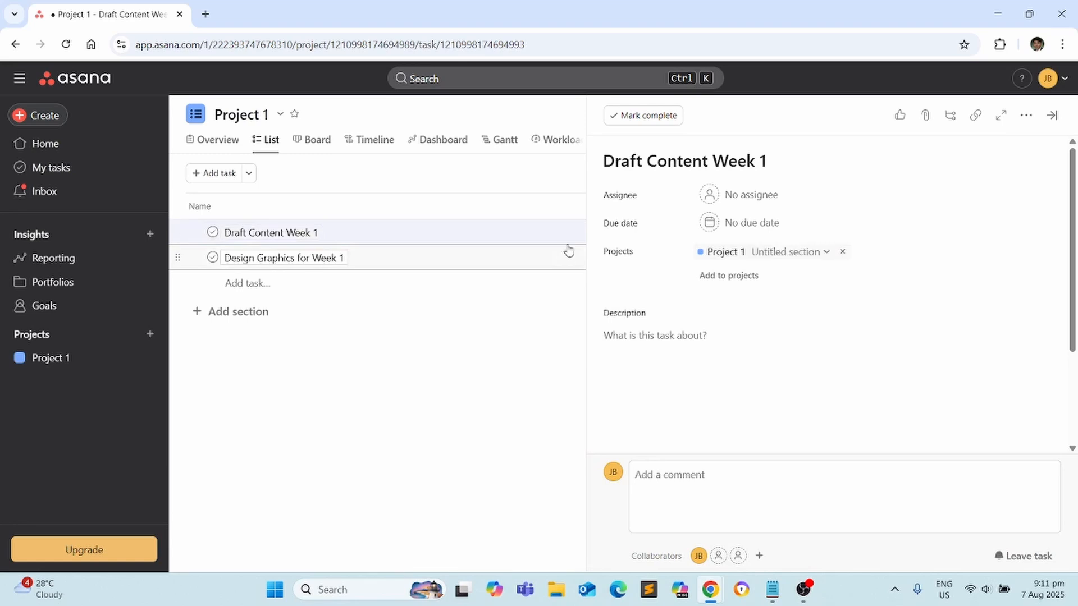
Assign Draft Content Week 1 to a teammate and set its due date to the 8th (tomorrow)
left_click(789, 205)
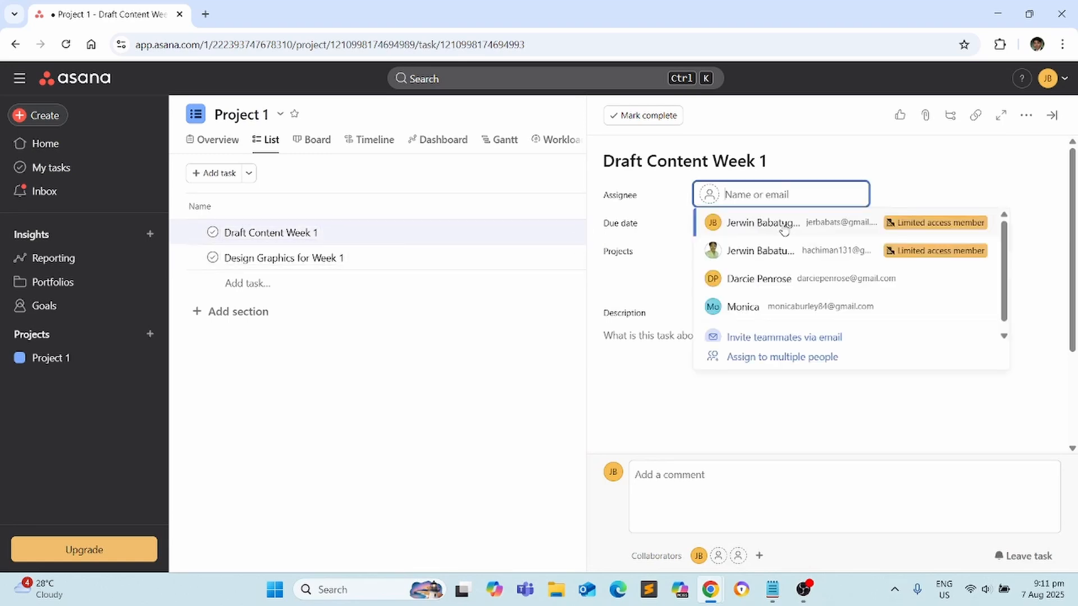
key("Escape")
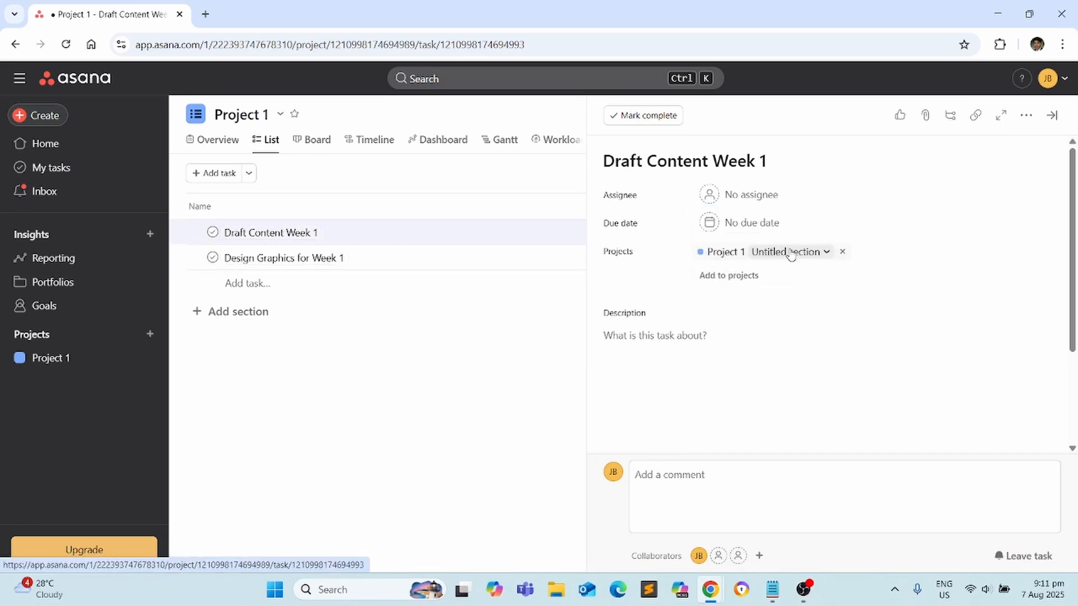
left_click(782, 196)
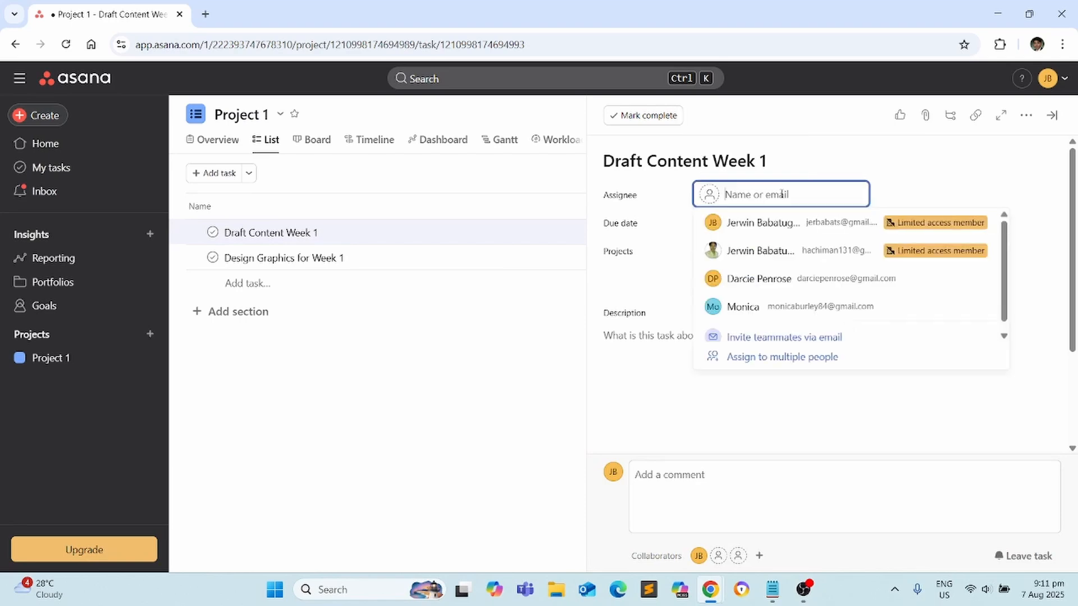
left_click(820, 251)
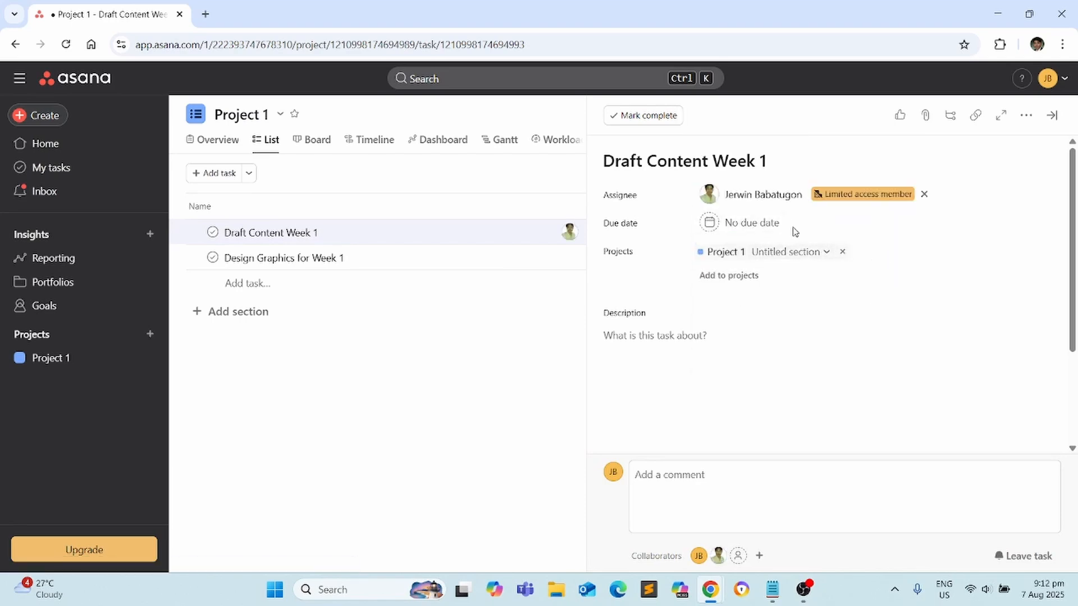
left_click(760, 226)
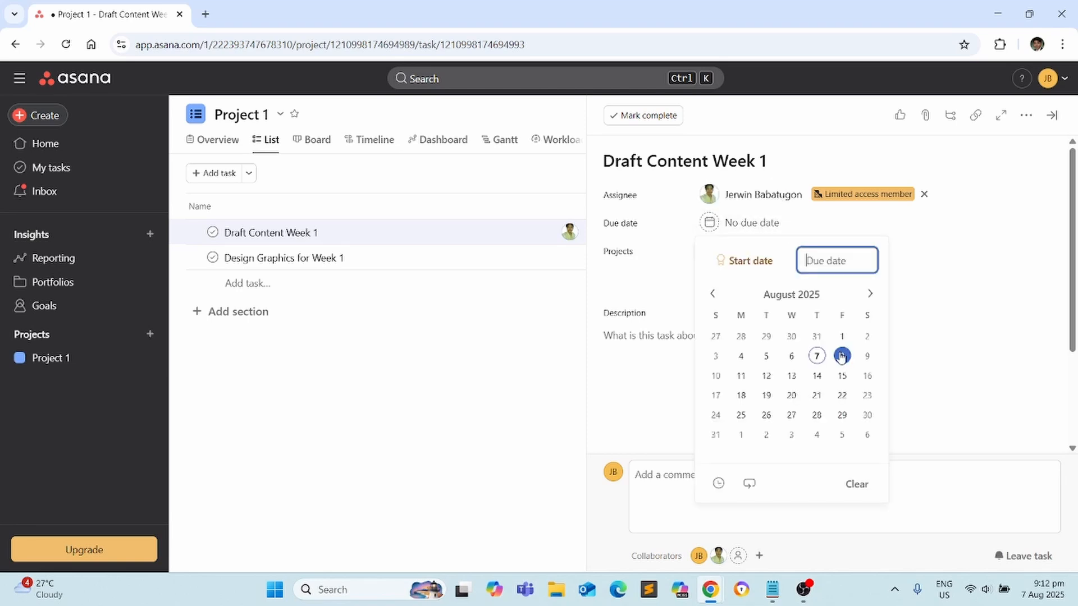
left_click(841, 356)
left_click(924, 225)
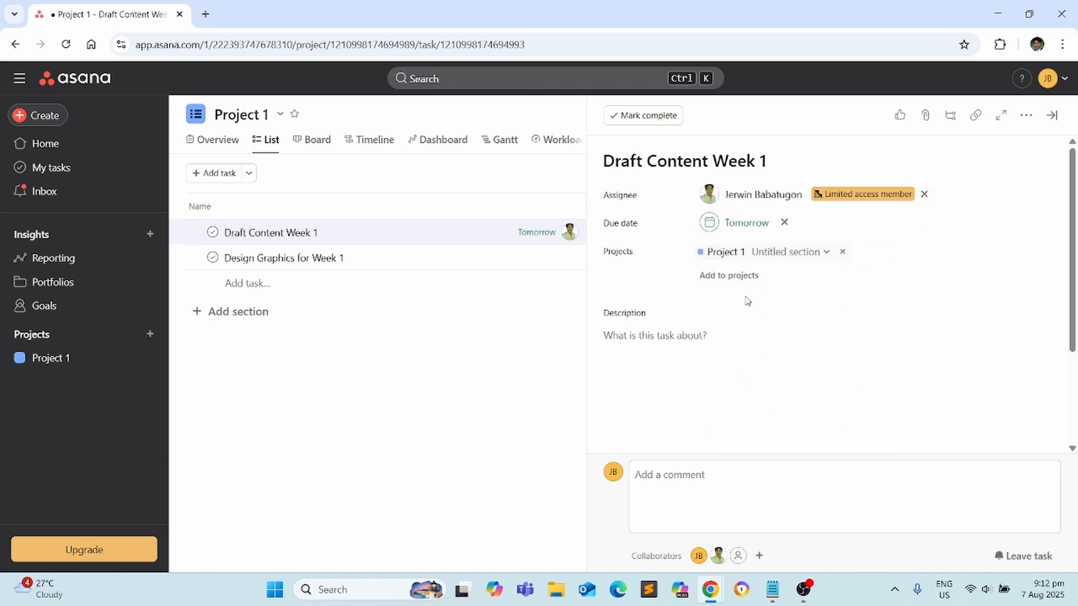
Give the task the description 'Write captions and ideas for posts (Mon - Sun)' and close it
scroll(746, 302, "down", 3)
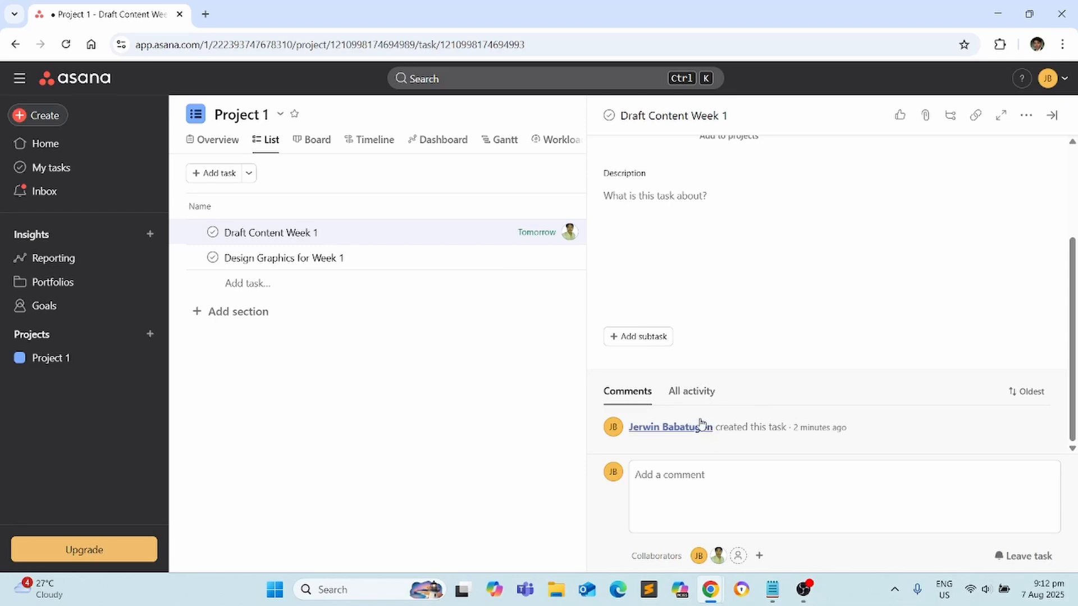
left_click(696, 391)
scroll(932, 236, "up", 5)
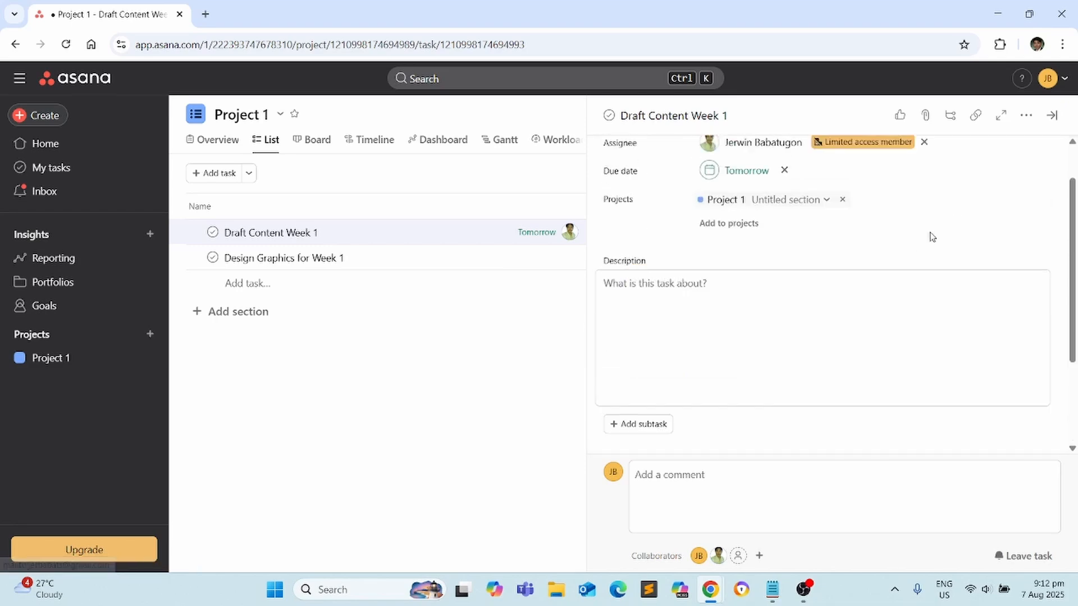
left_click(901, 299)
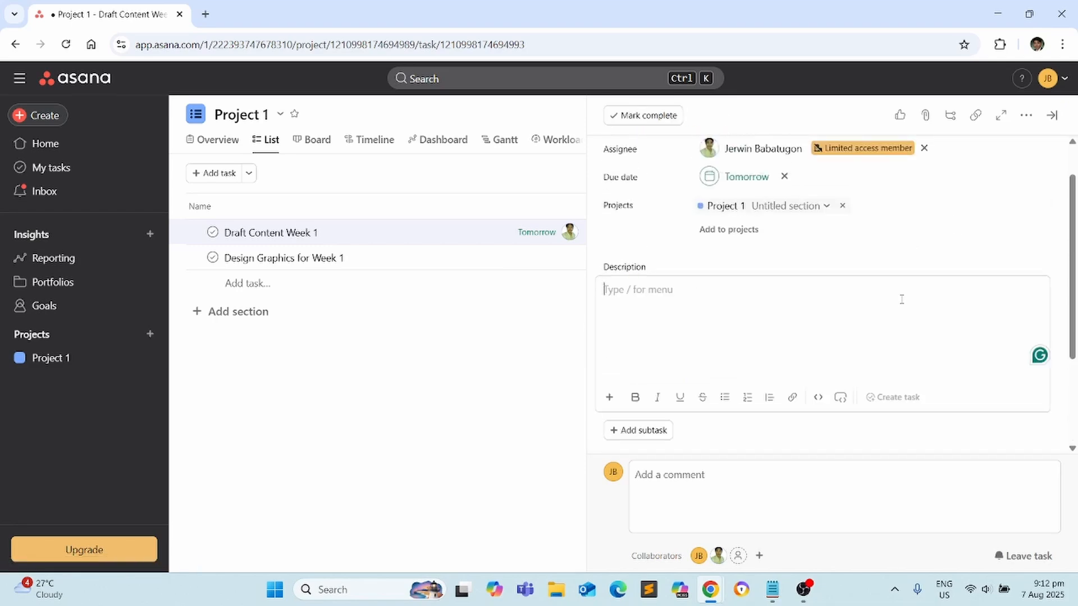
type("Write captions and ideas for posts (Mon - Sun).")
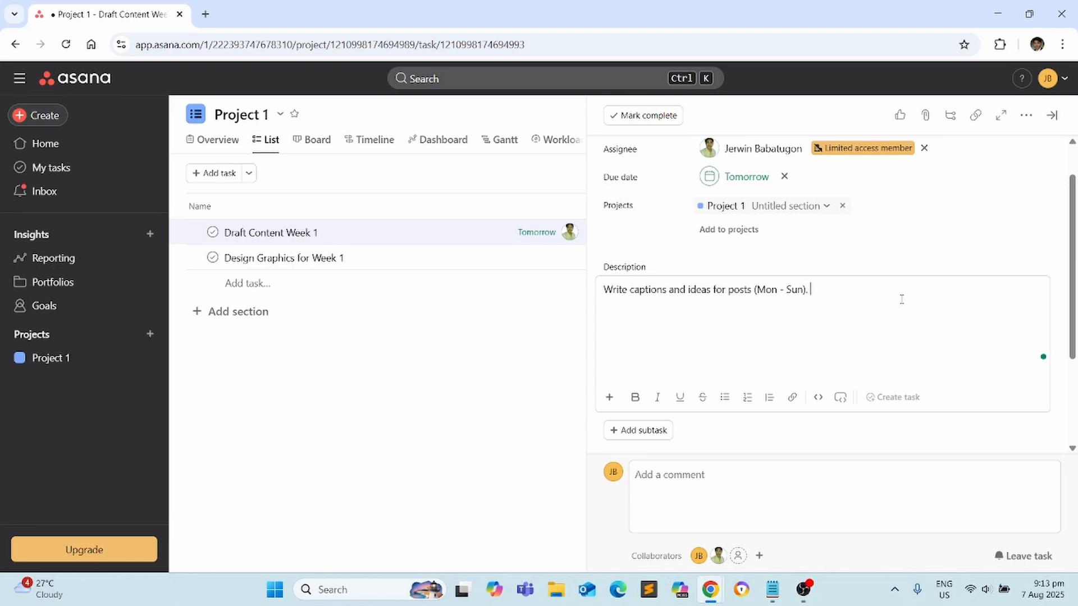
key("BackSpace")
key("BackSpace")
left_click(888, 242)
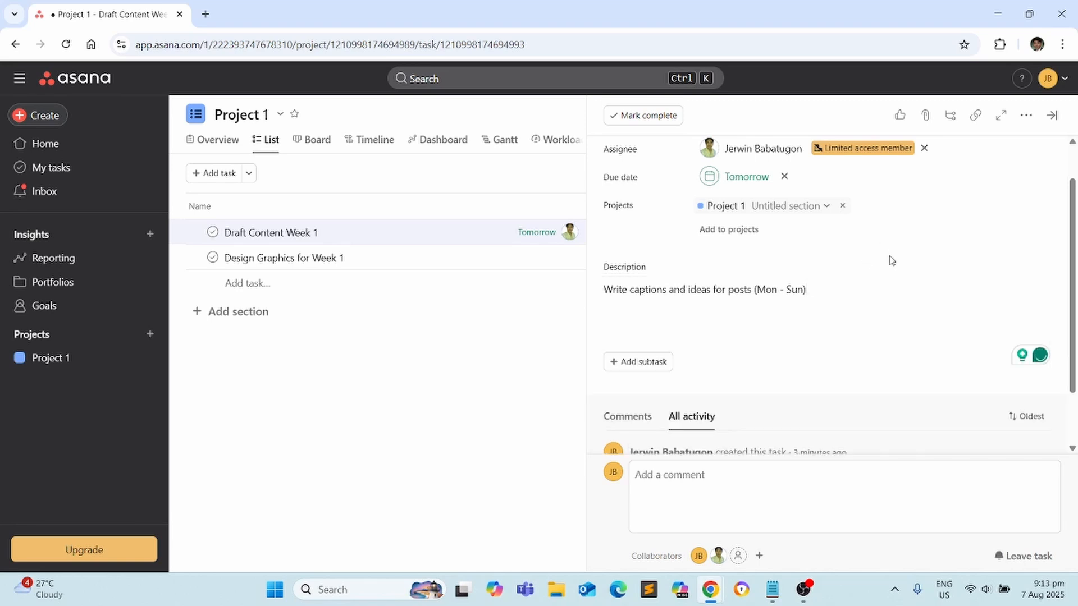
scroll(698, 258, "down", 2)
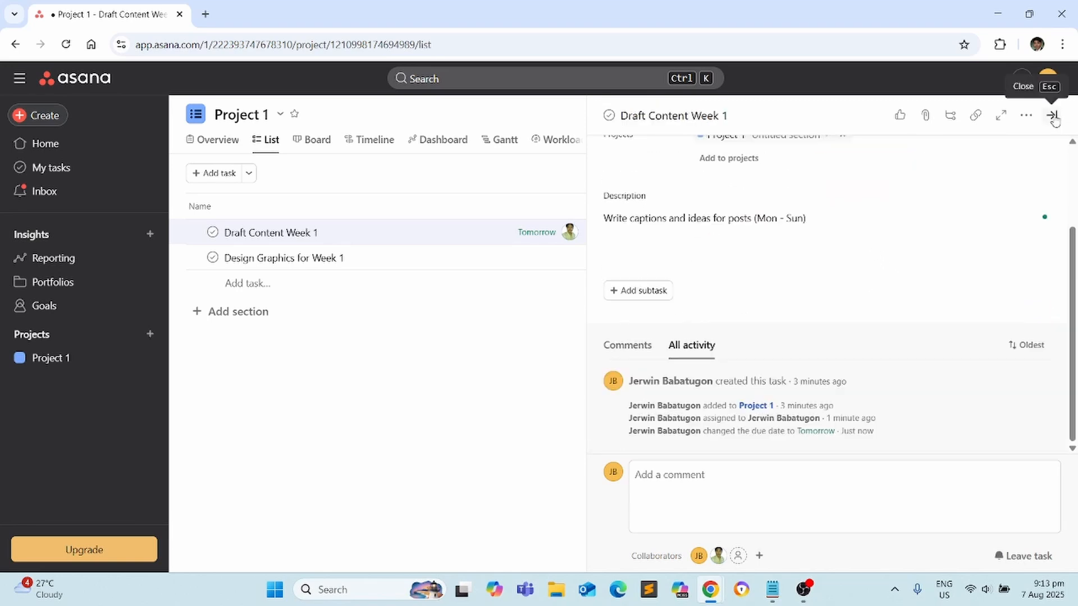
left_click(1052, 116)
left_click(238, 312)
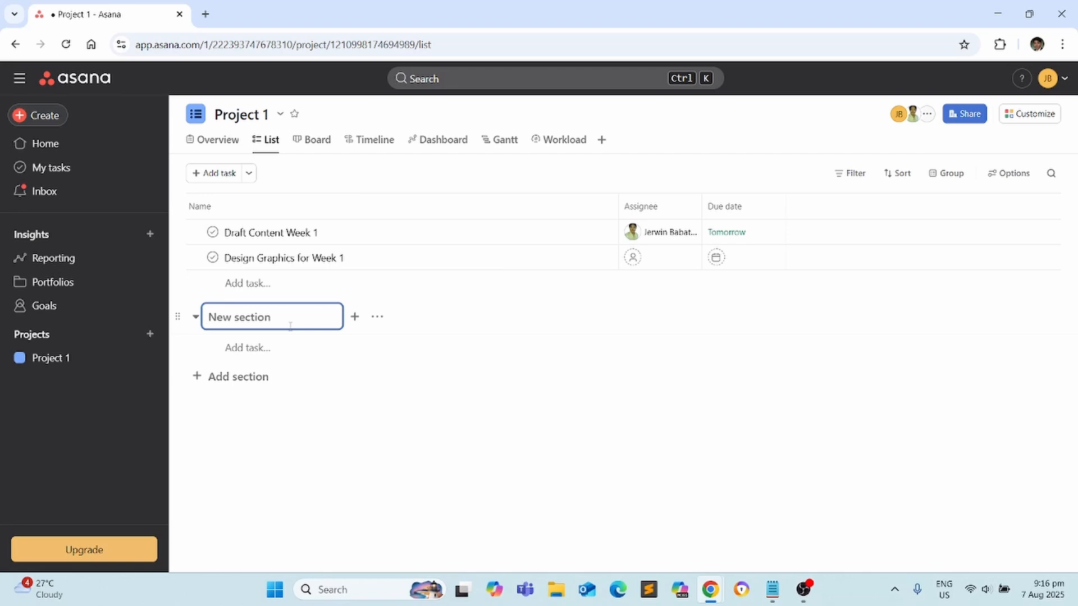
Name the new sections Pending, Ongoing and Done in Project 1
type("Pending")
key("Return")
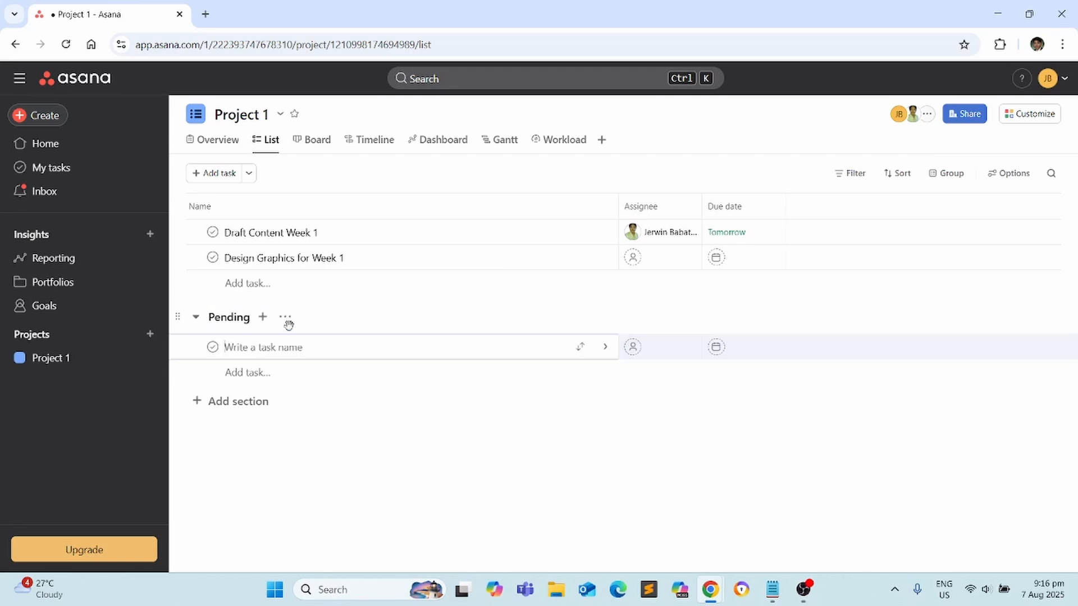
left_click(260, 401)
left_click(253, 377)
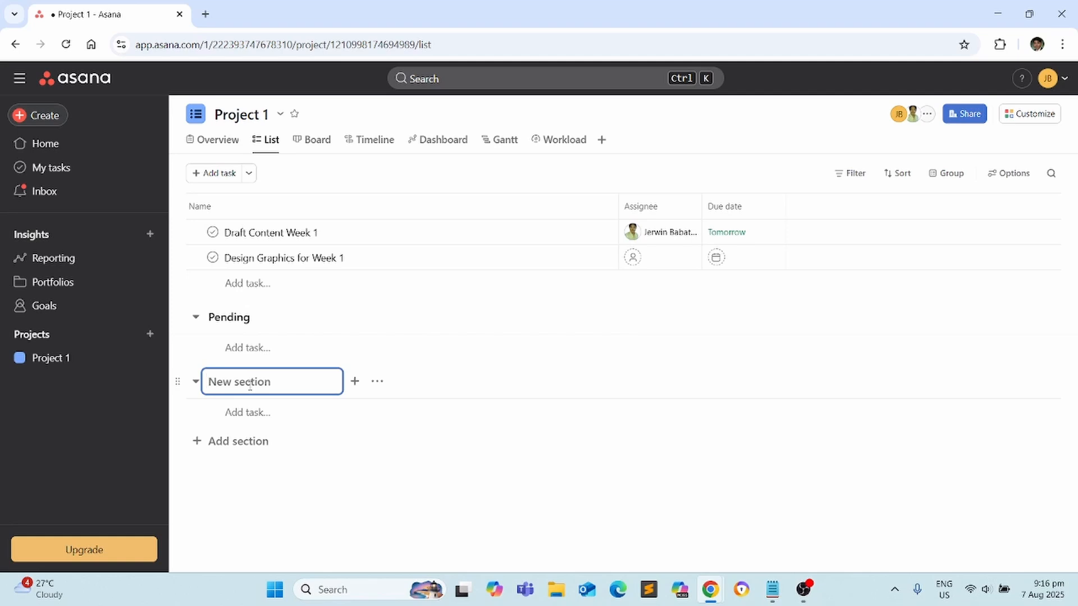
type("Ongoing")
key("Return")
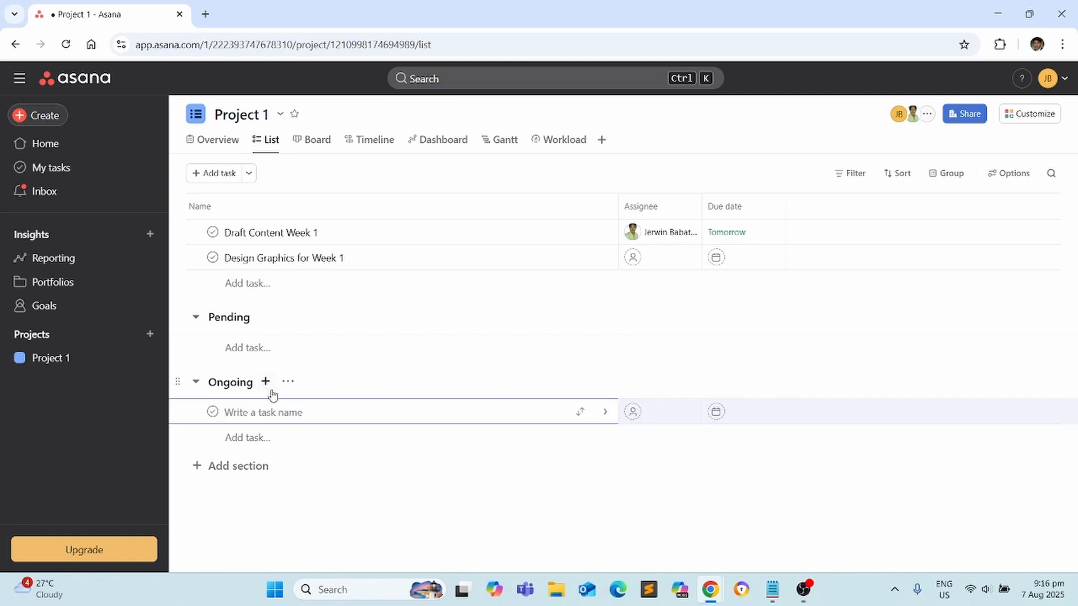
left_click(257, 471)
left_click(248, 443)
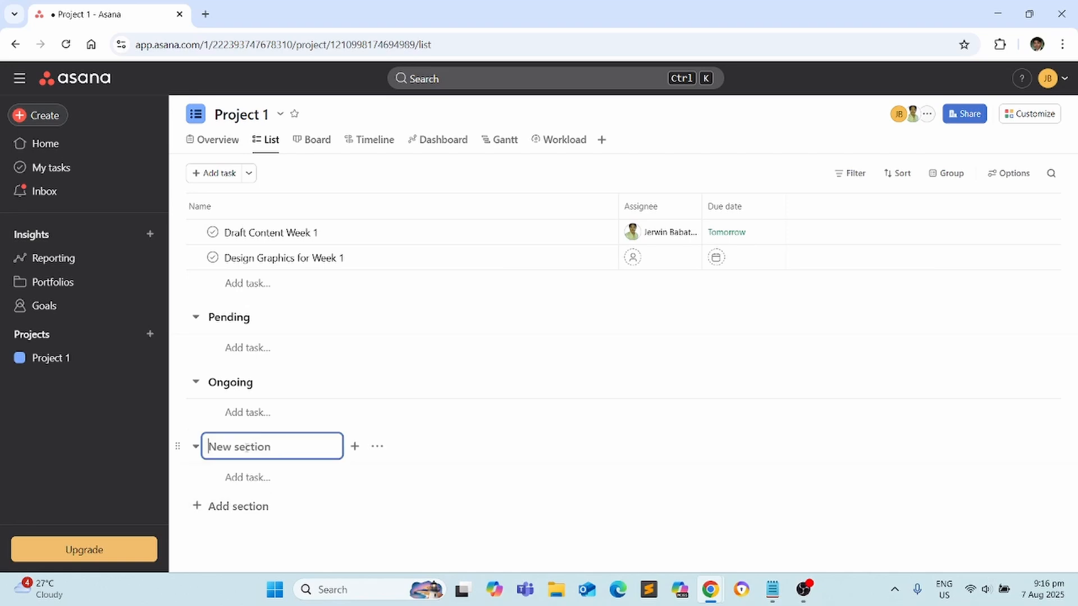
type("Done")
key("BackSpace")
key("BackSpace")
key("BackSpace")
type("one")
left_click(583, 236)
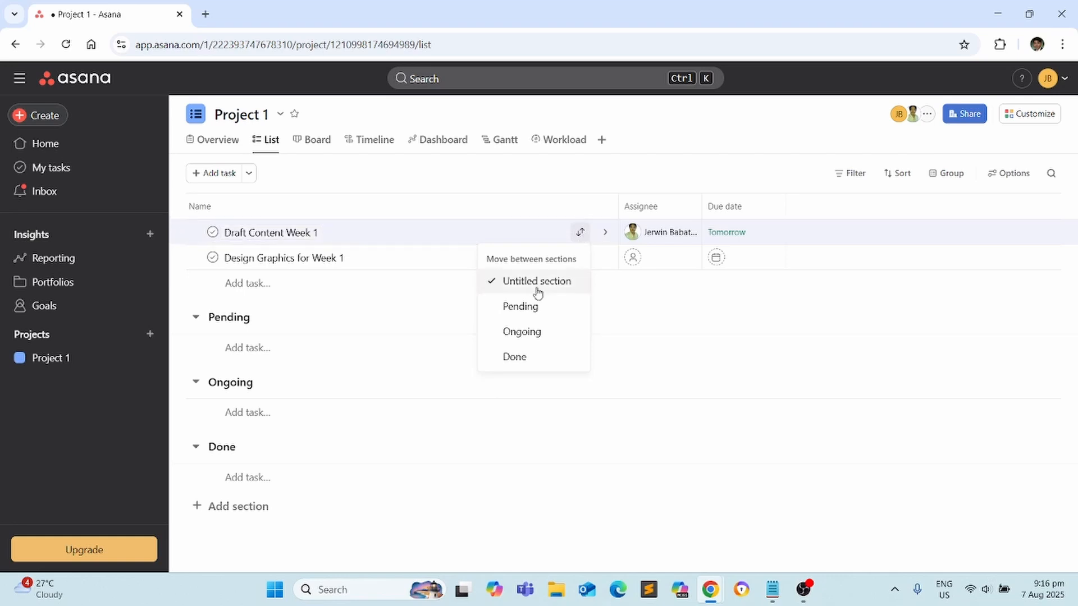
Move the Draft Content Week 1 task through the Pending, Ongoing and Done sections
left_click(528, 307)
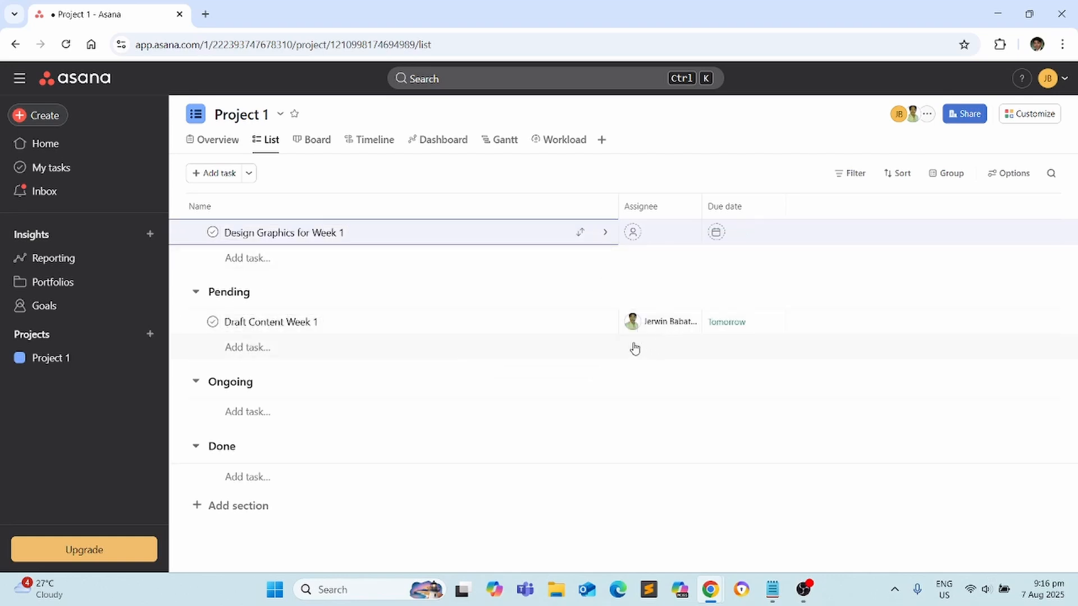
left_click(578, 322)
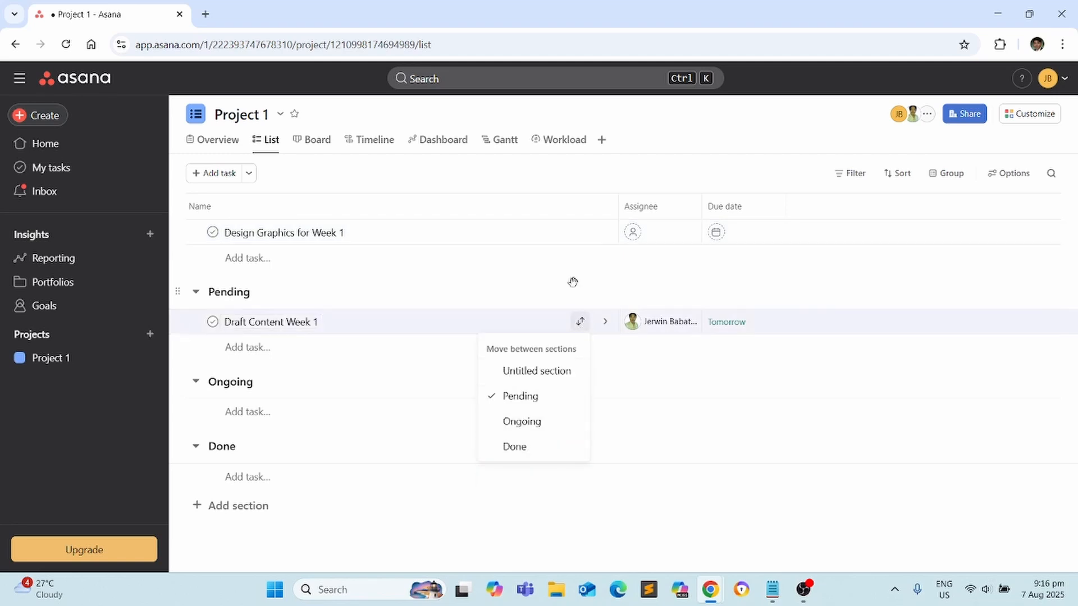
left_click(526, 422)
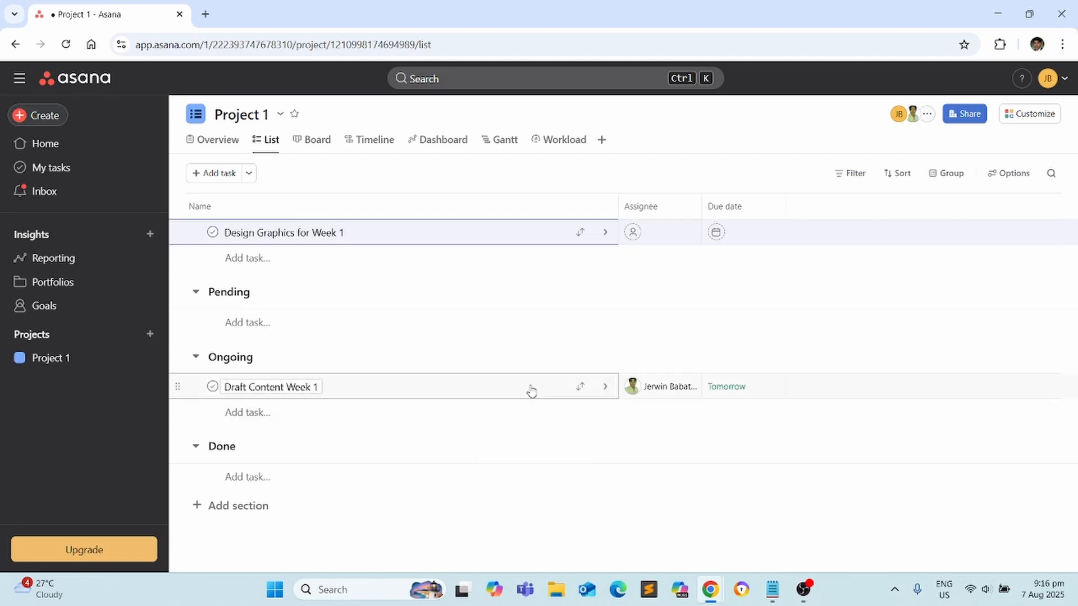
left_click(583, 390)
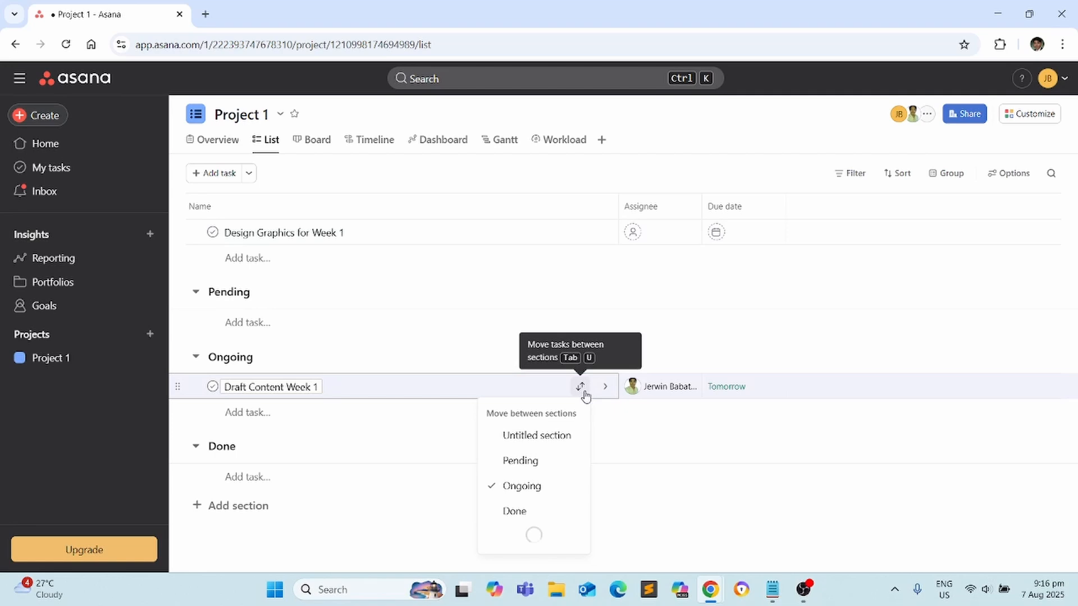
left_click(523, 509)
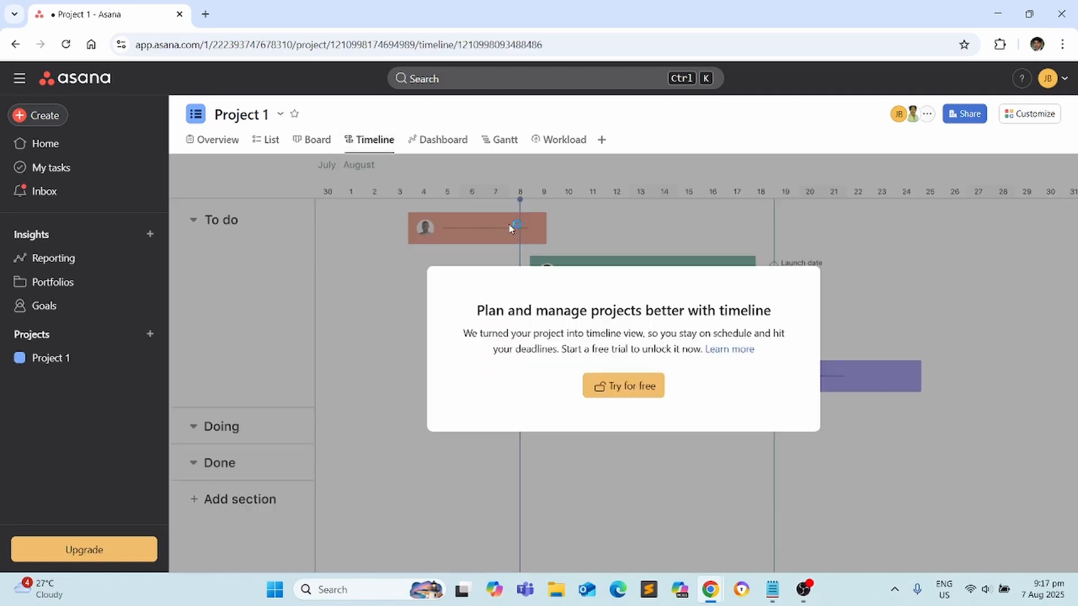